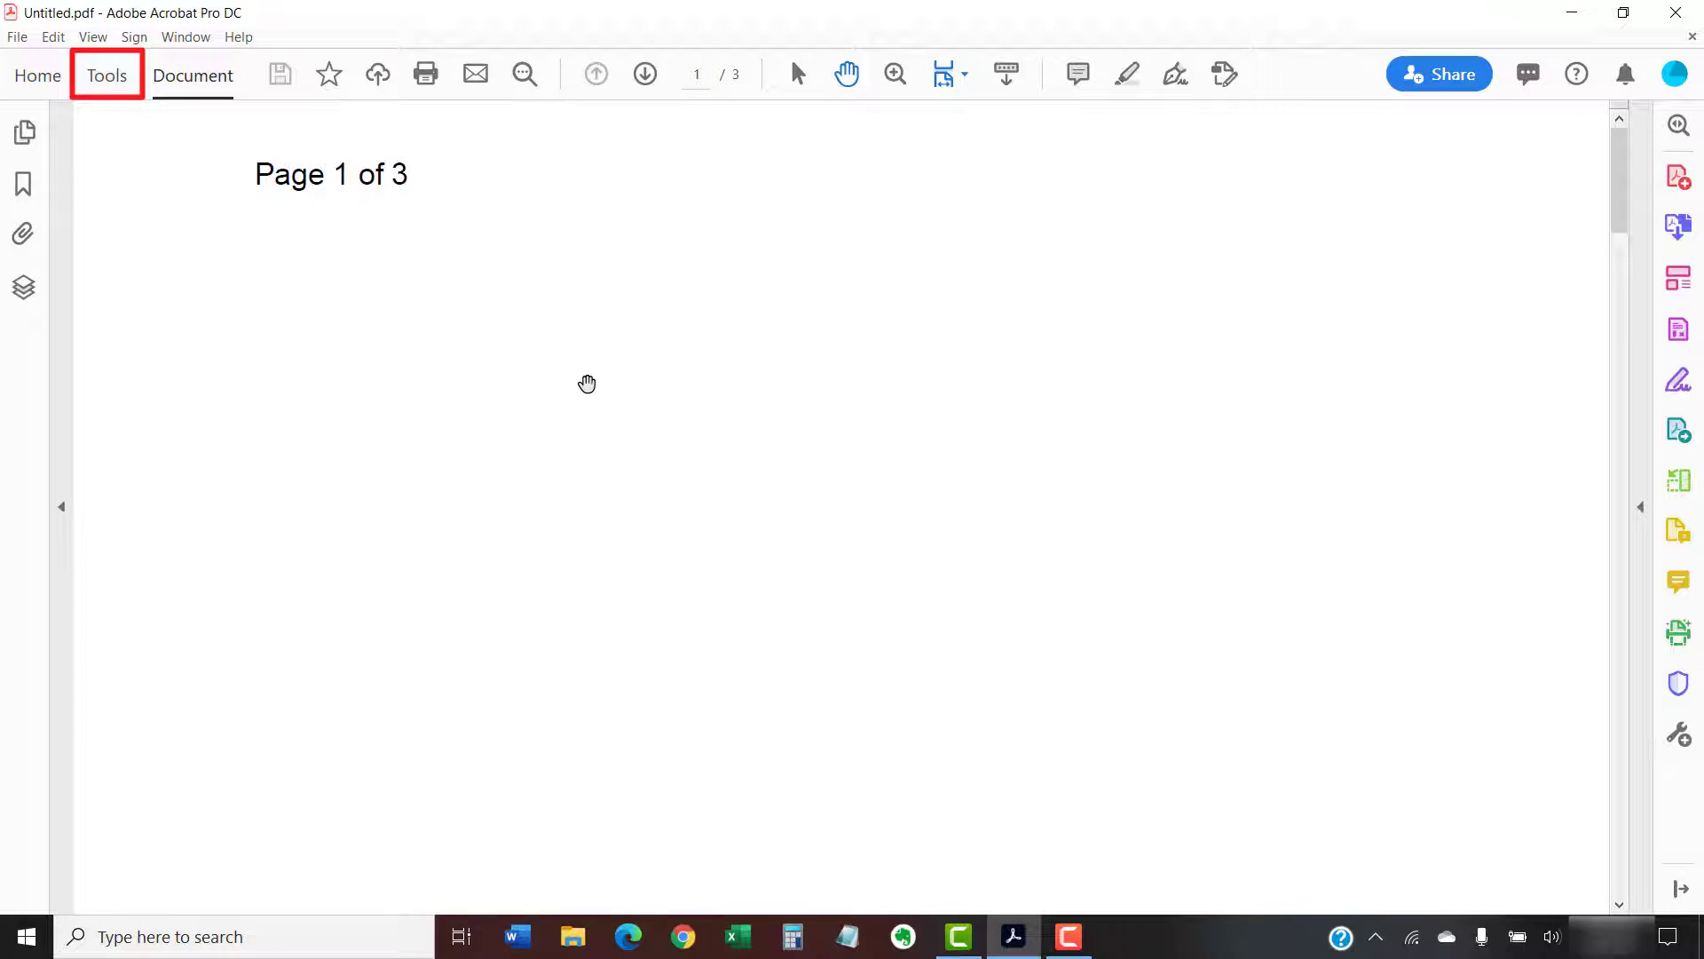
Step: Add a new button field near the top-right corner of page 1 with Rich Media's Add Button
click(103, 78)
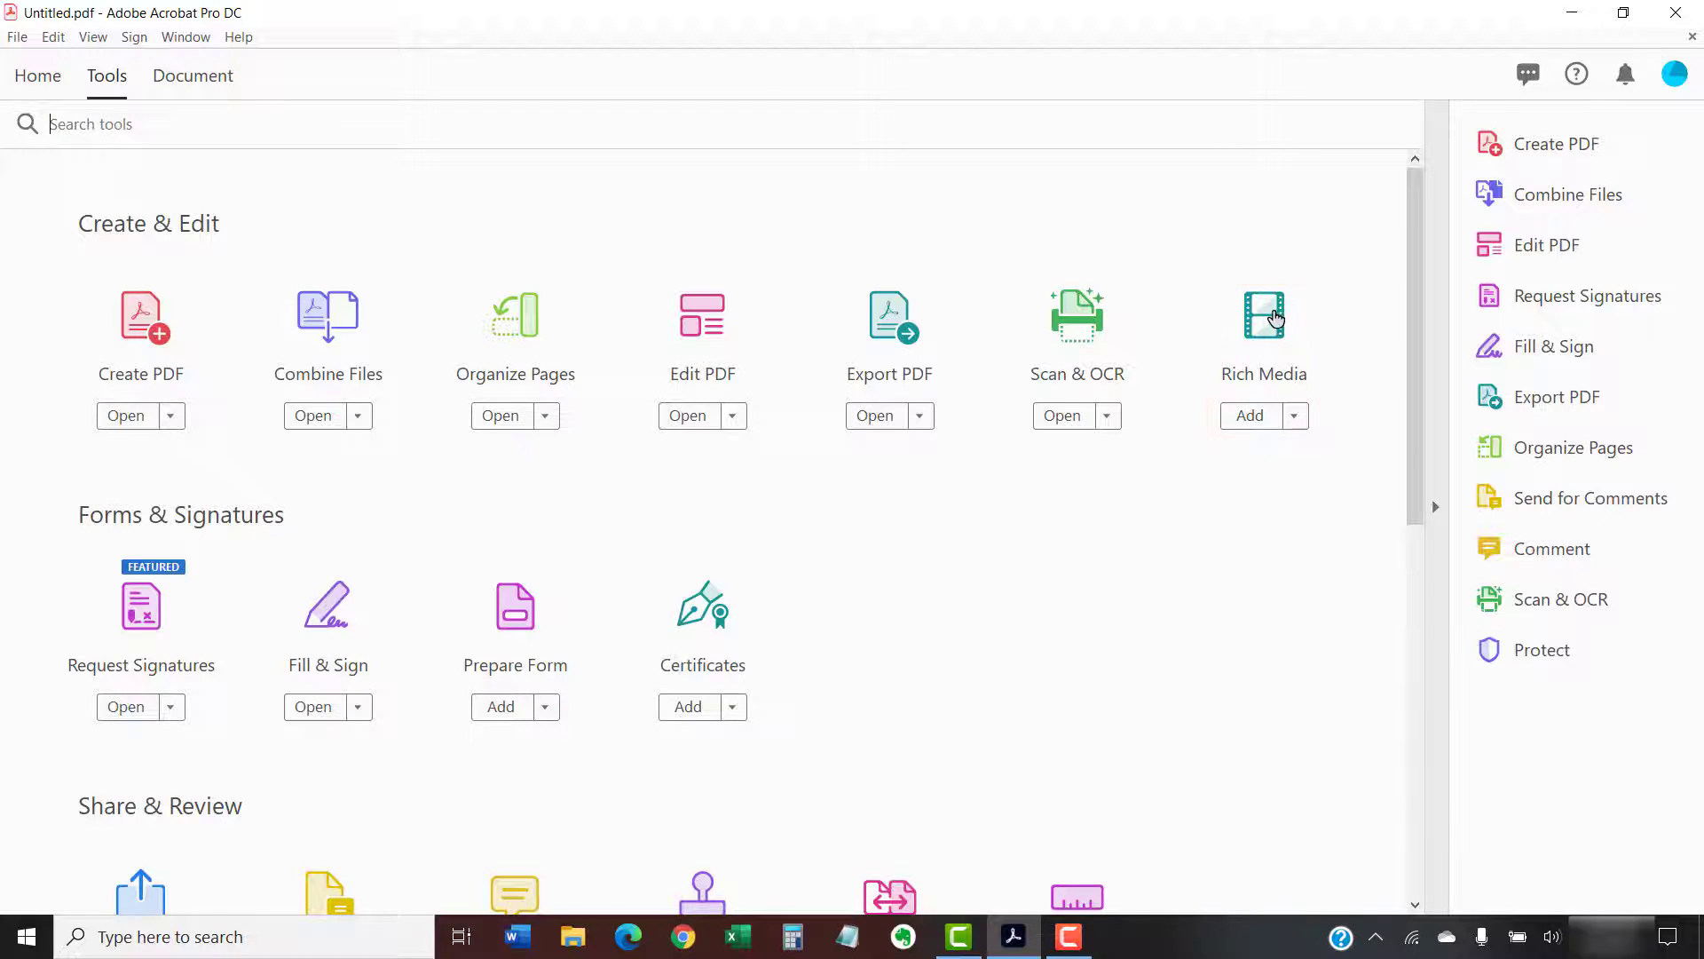
click(1267, 315)
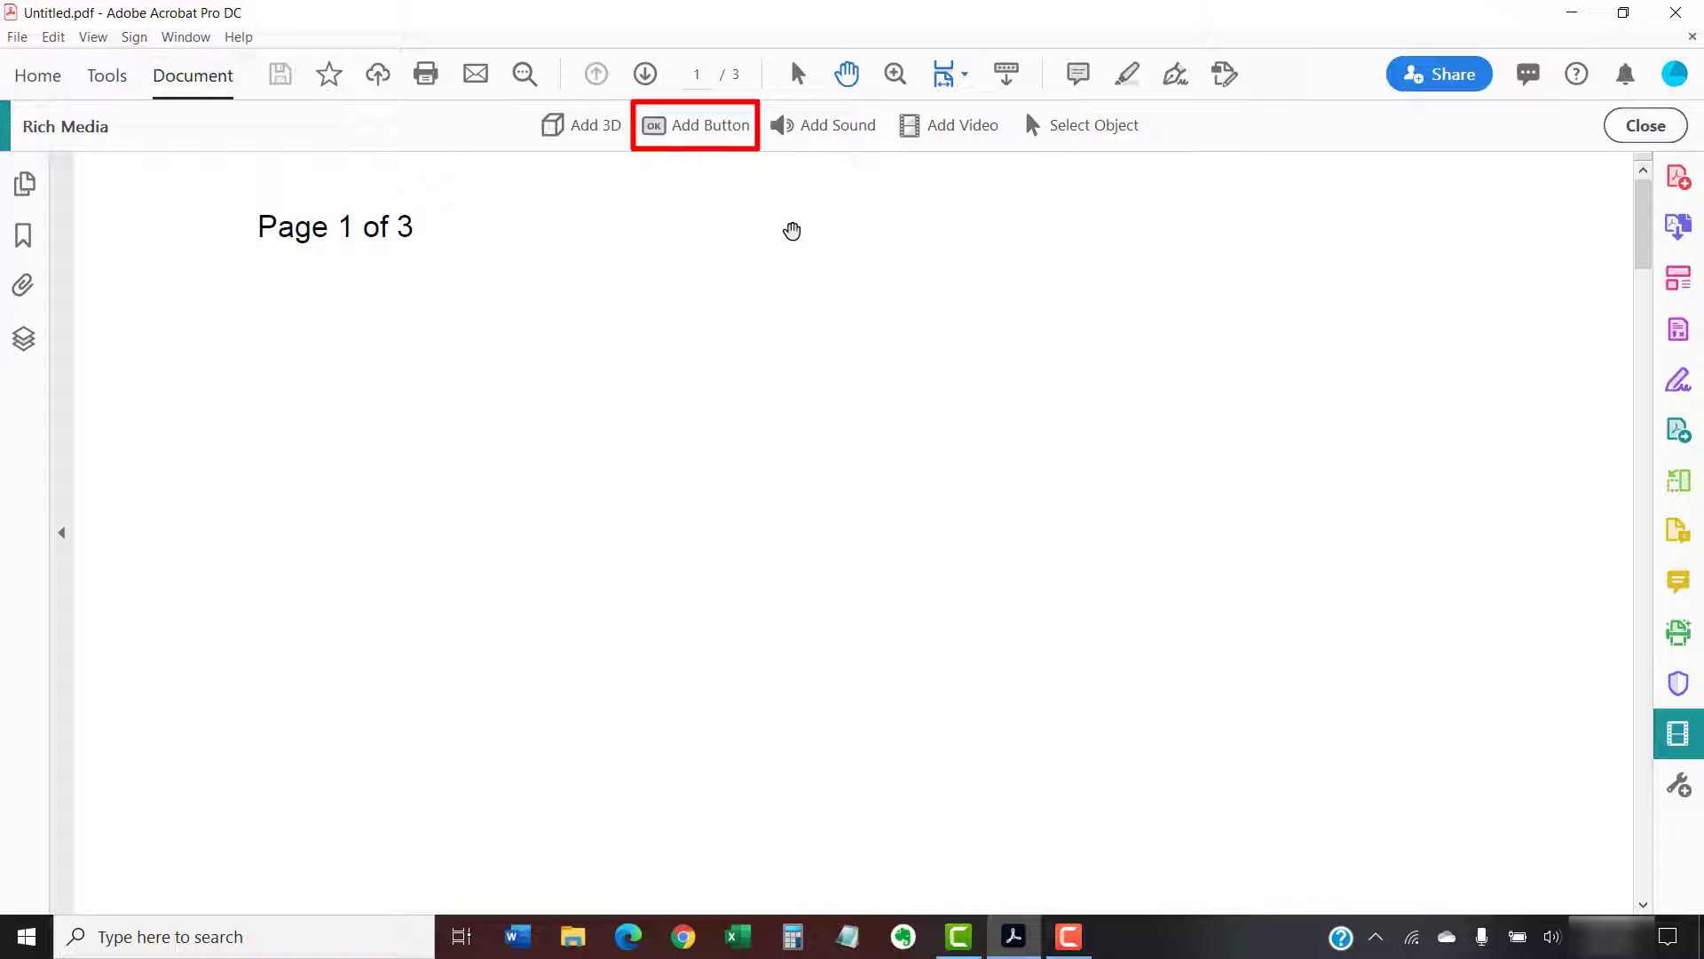
click(692, 133)
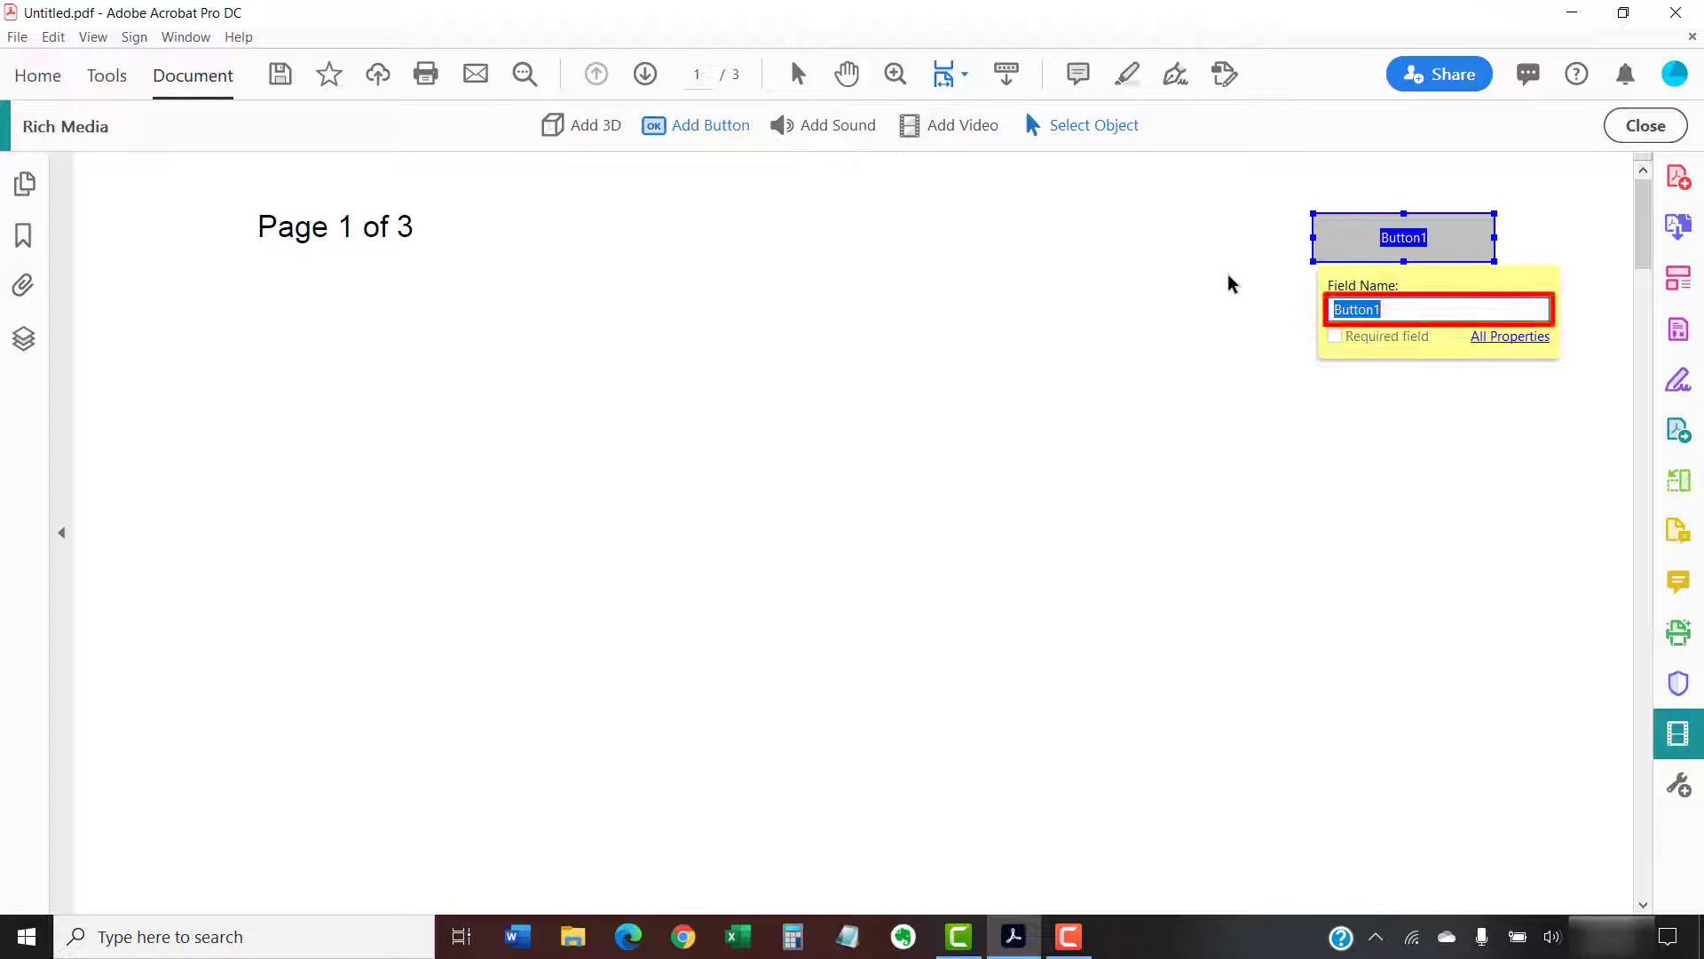
Step: Name the button 'Contact Information' and choose a Mouse Up 'Go to a page view' action
text(Contact Information)
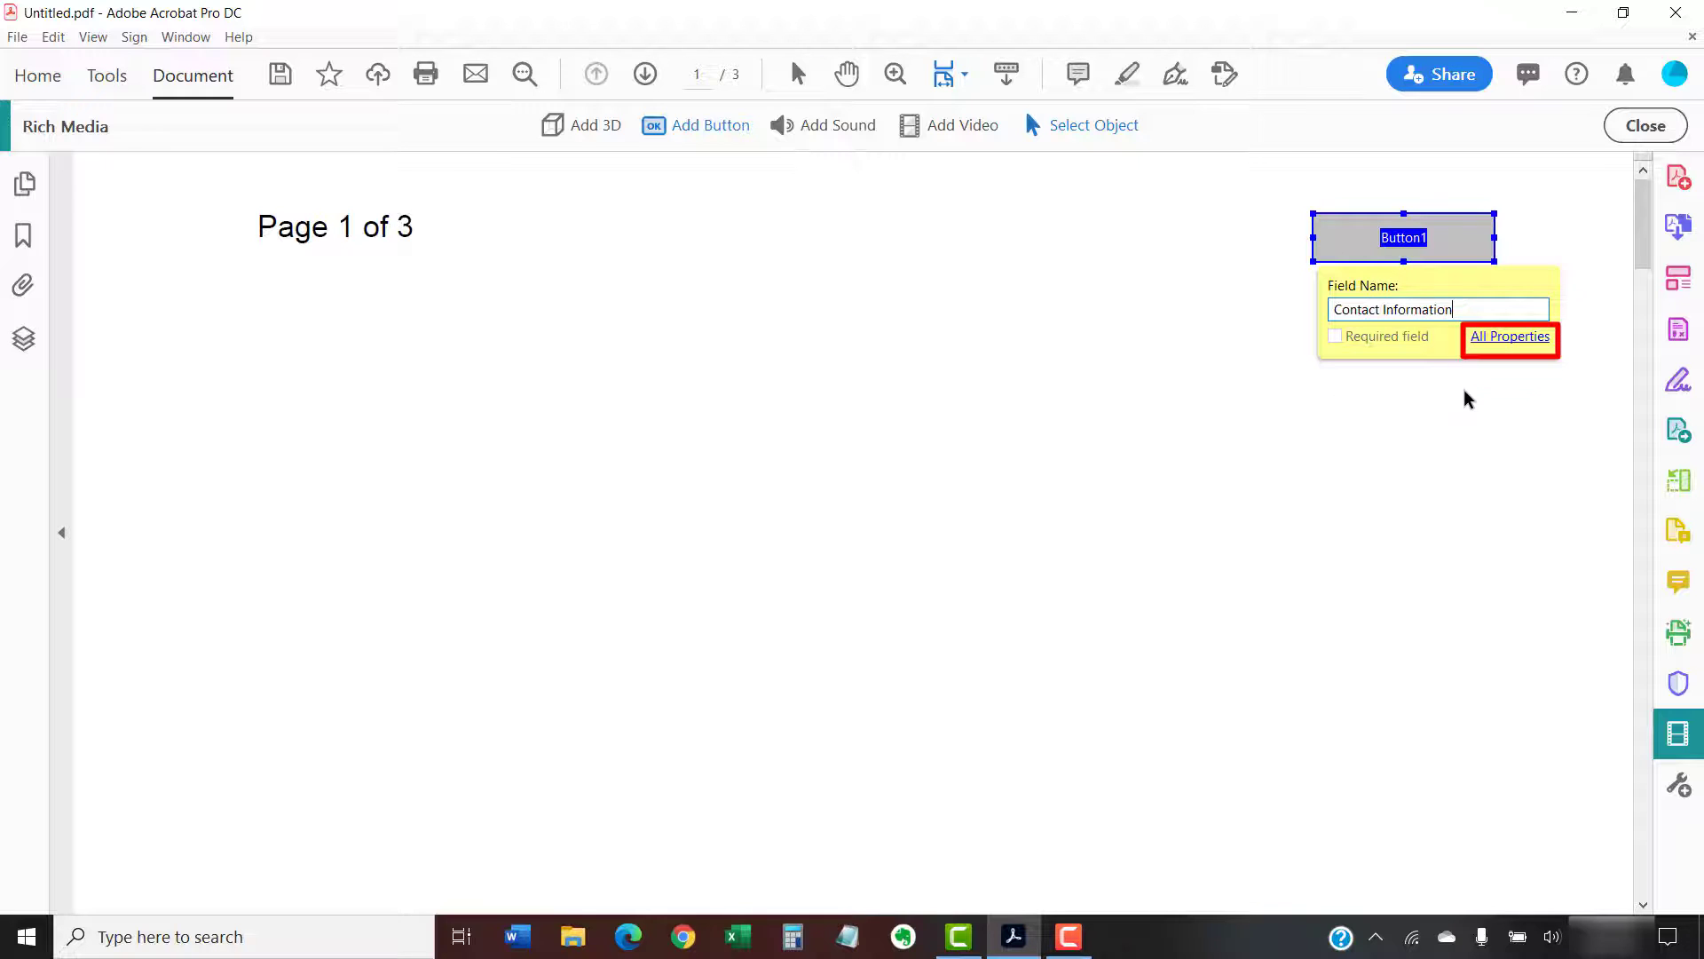
click(1477, 338)
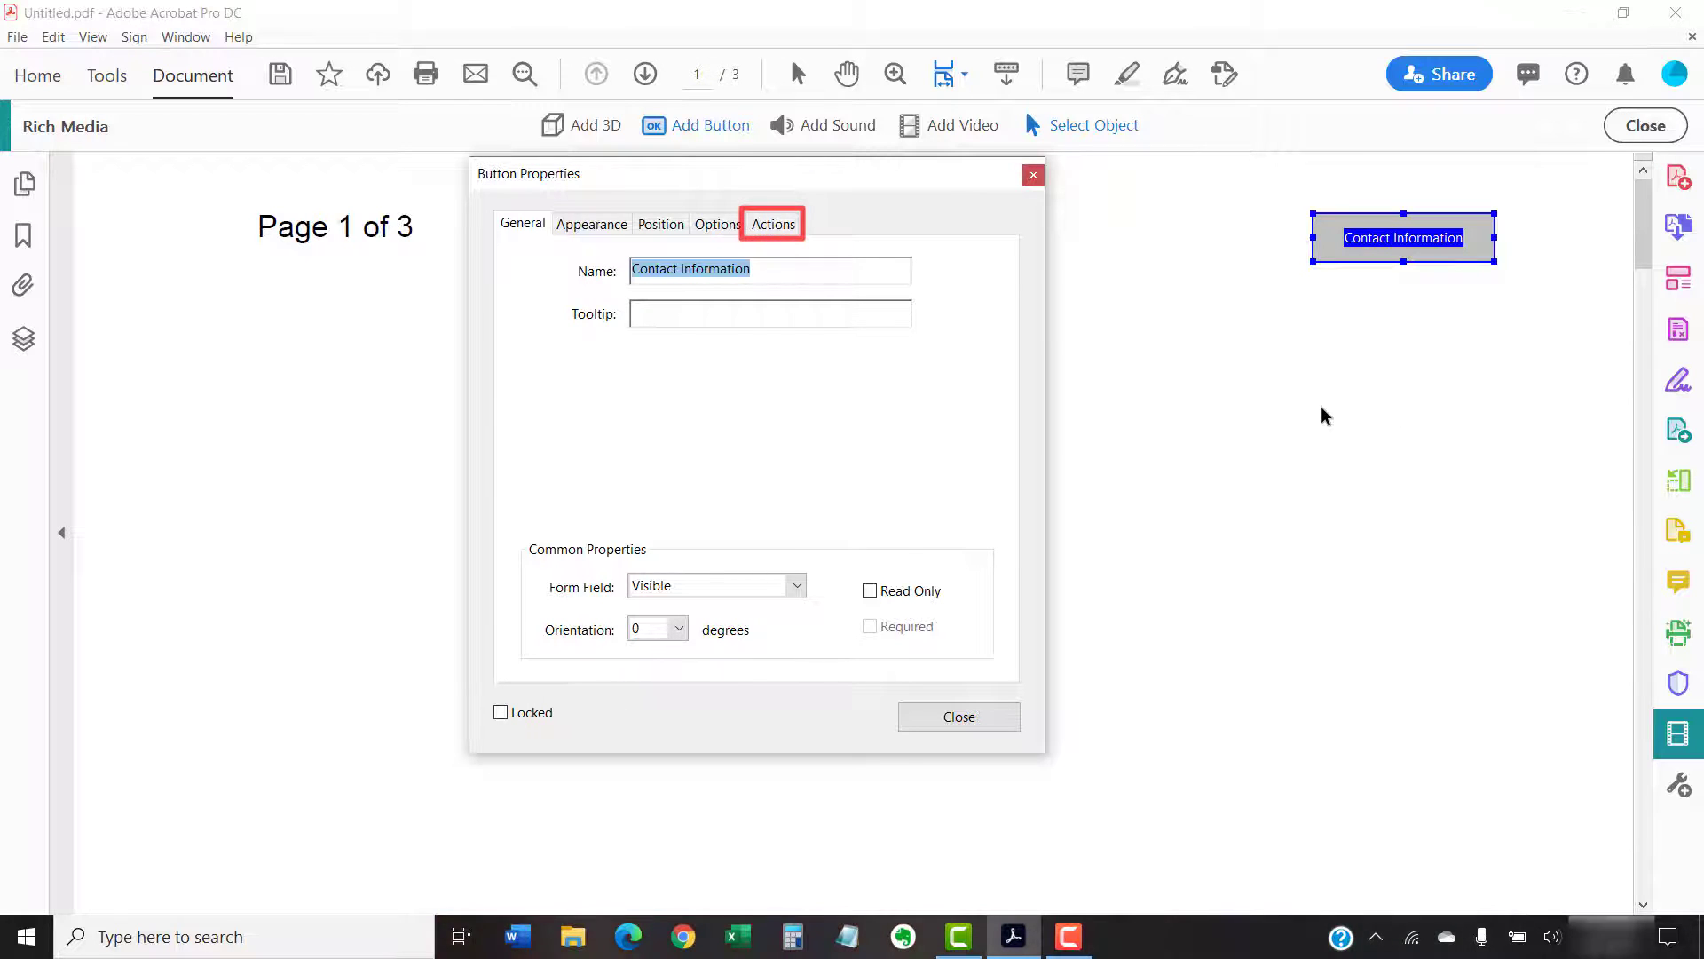
click(773, 223)
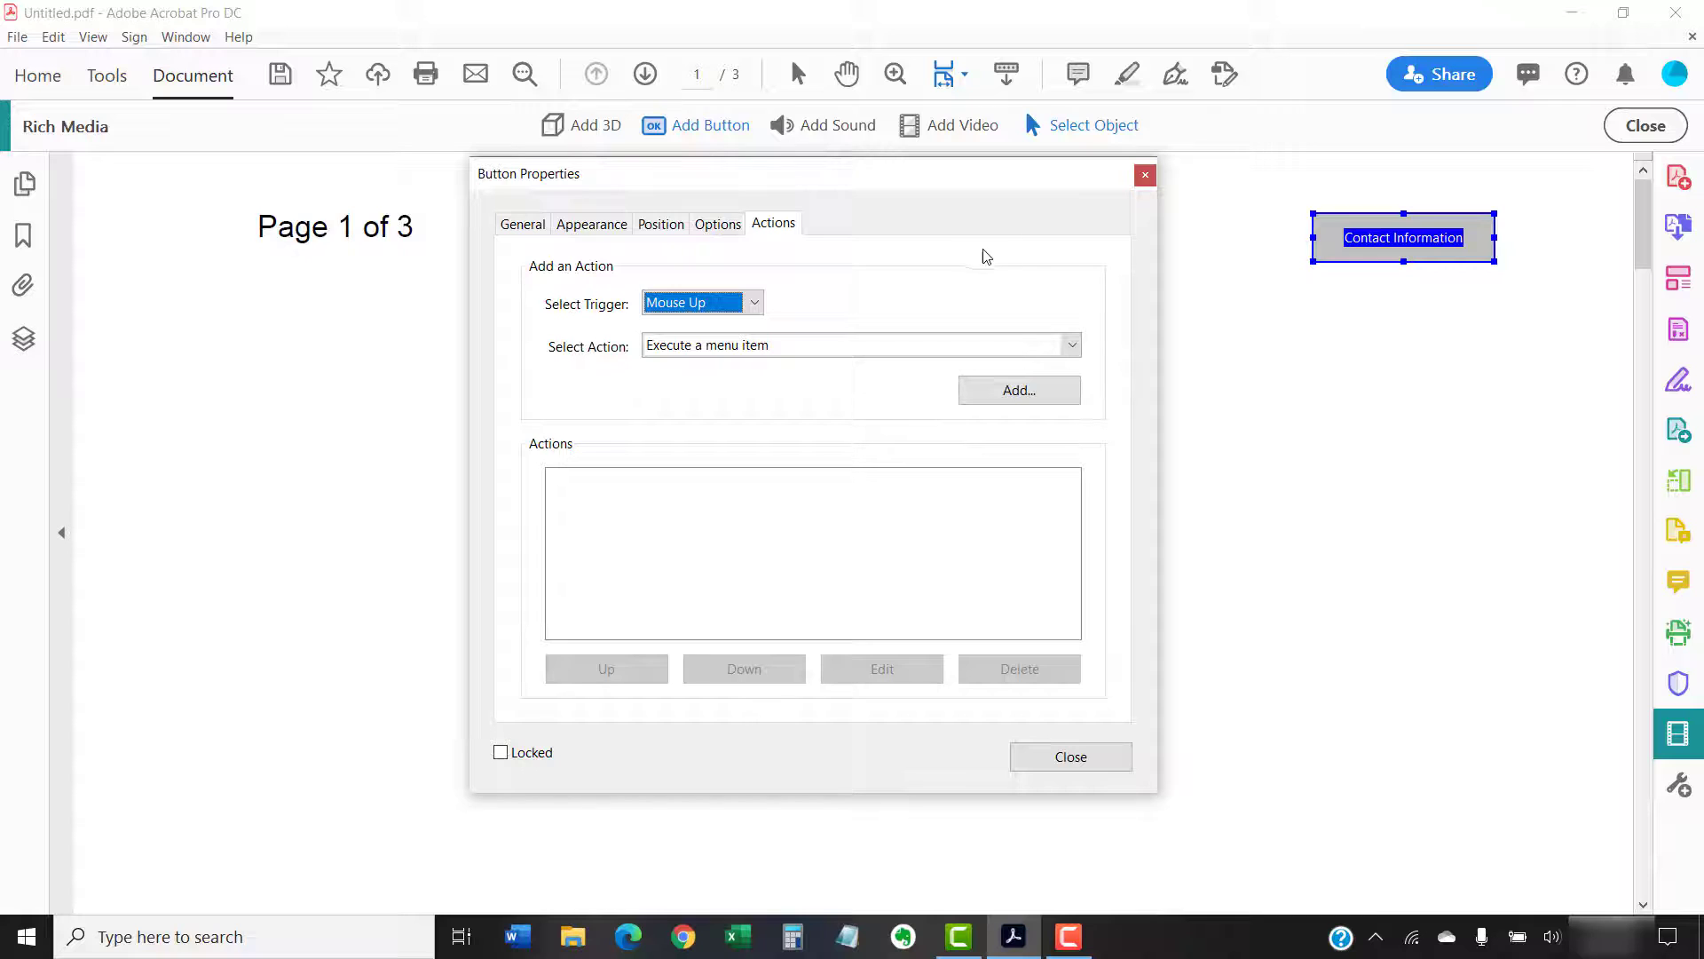
click(1073, 346)
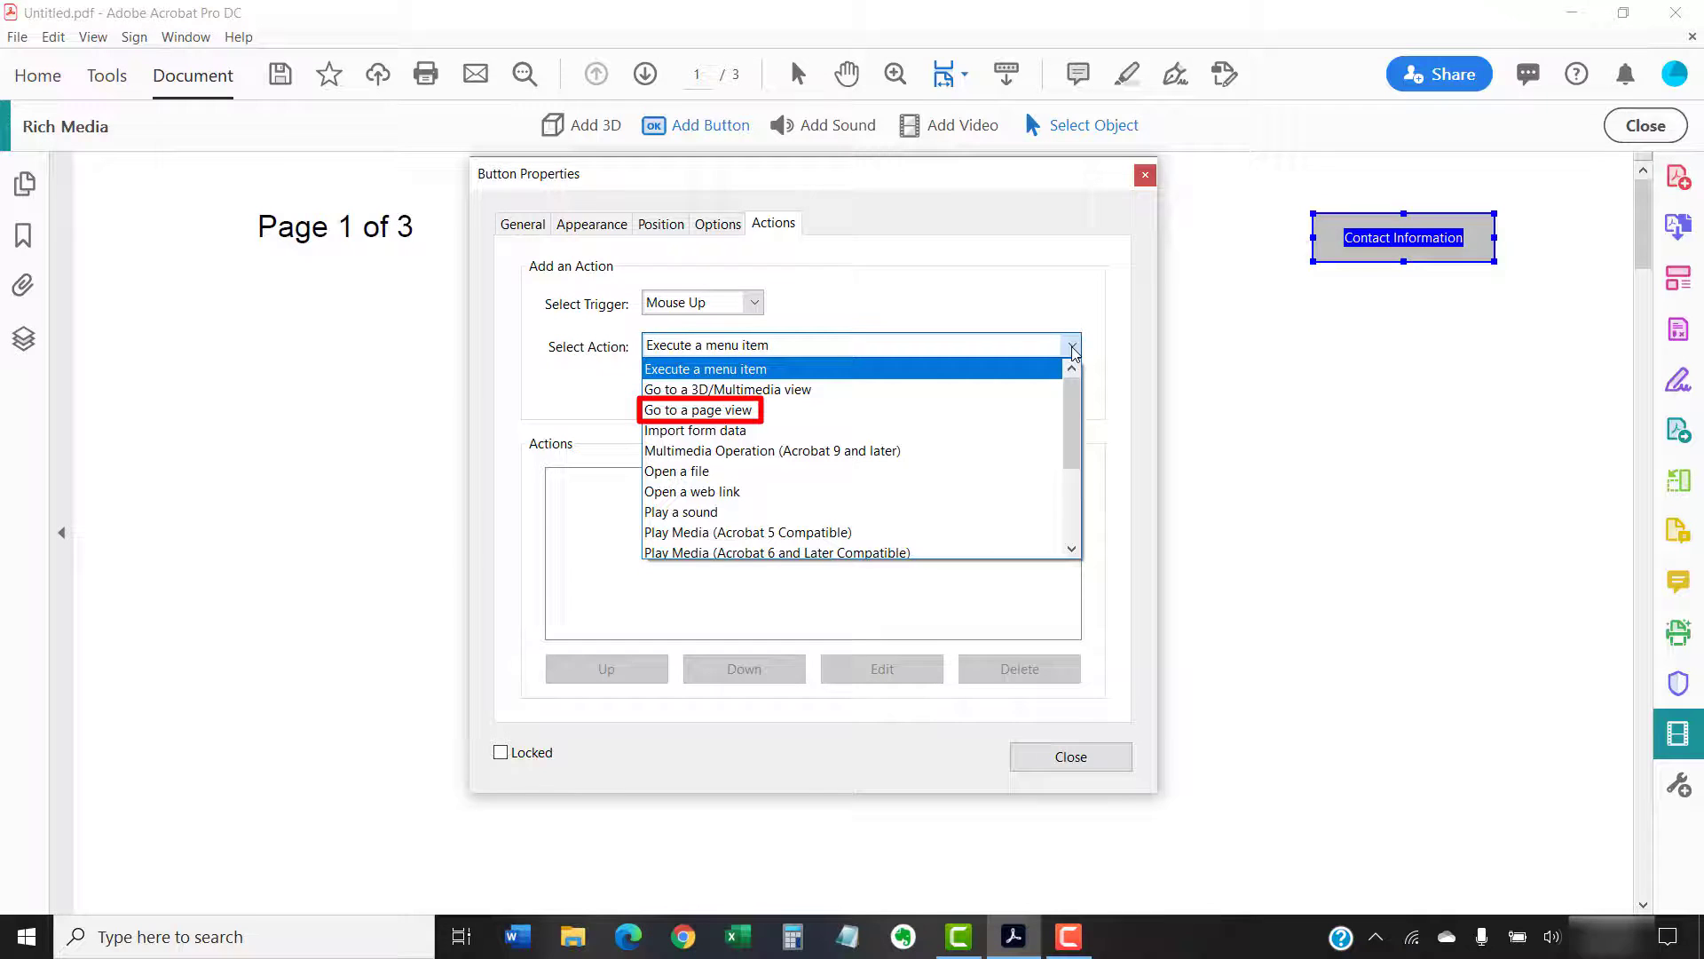
click(876, 410)
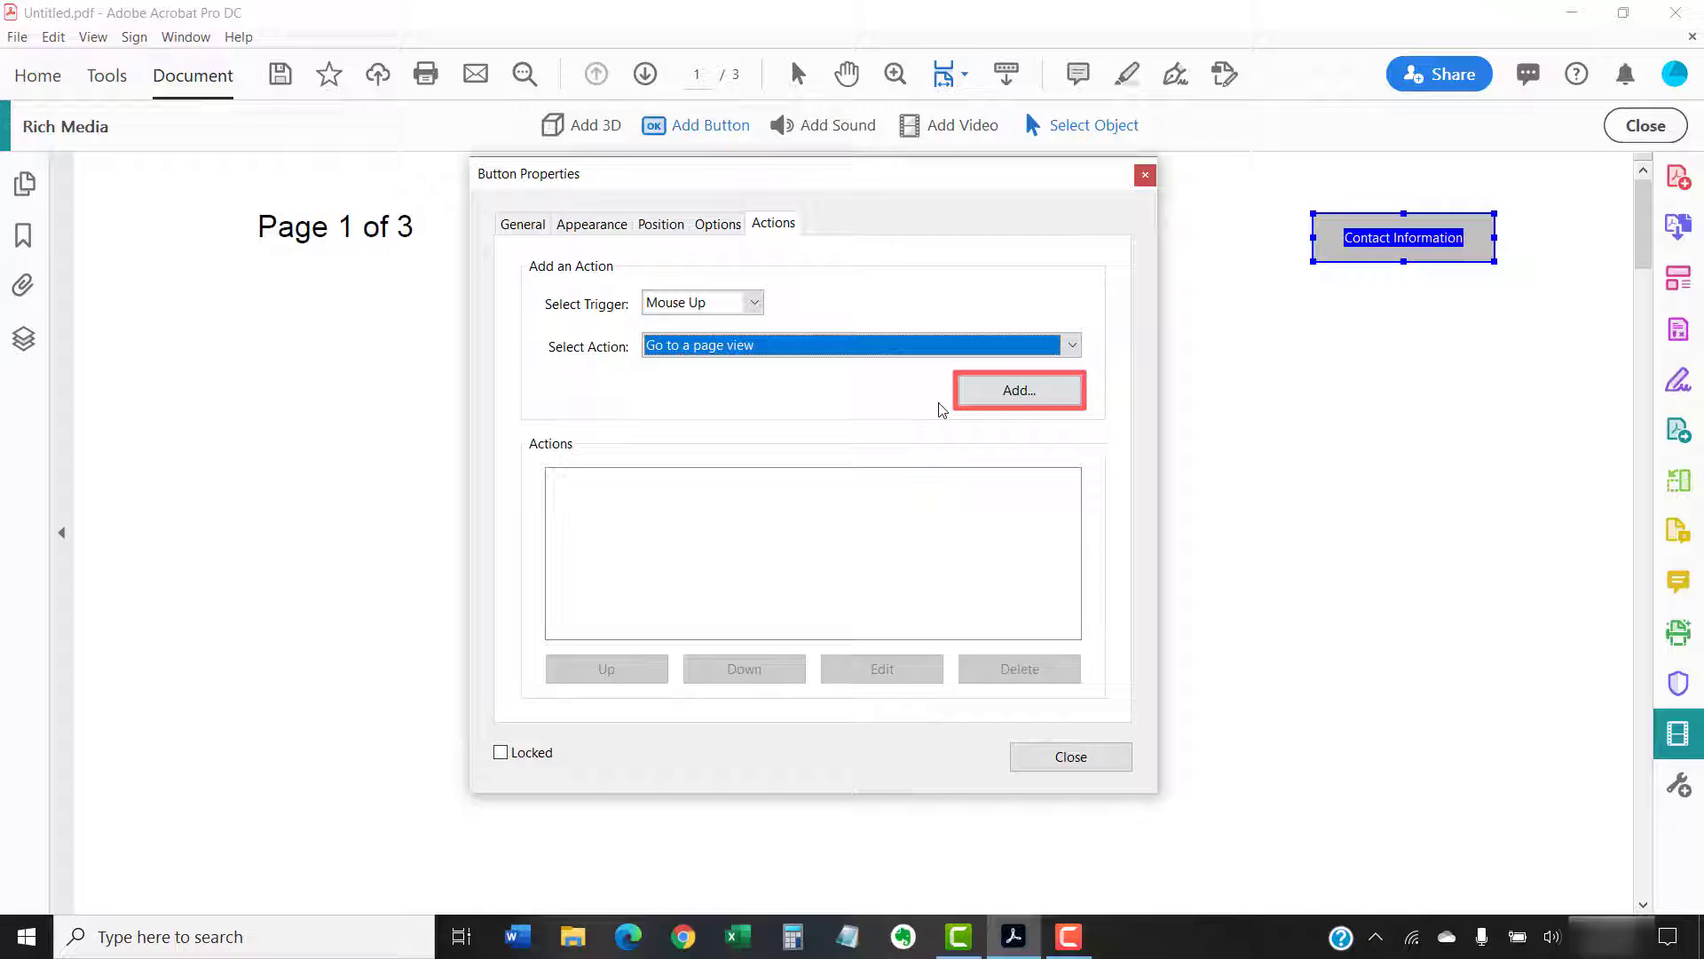
Step: Set the button's page-view action to jump to page 3 at Fit Width
click(1013, 396)
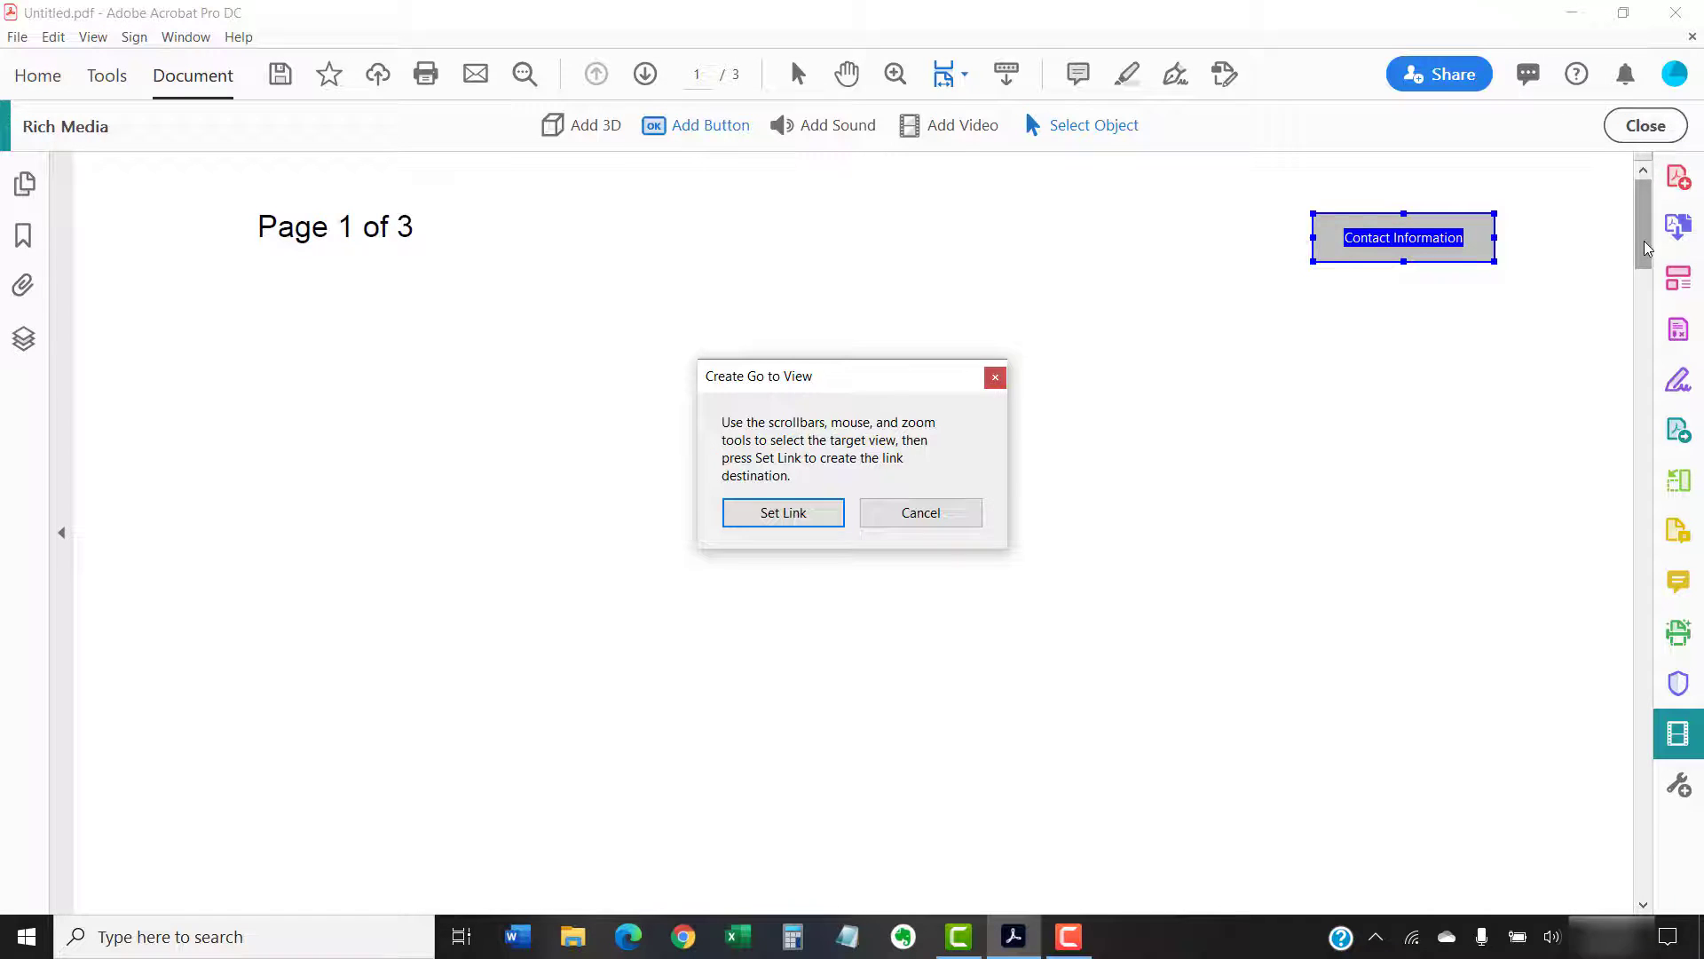
drag(1644, 242, 1607, 730)
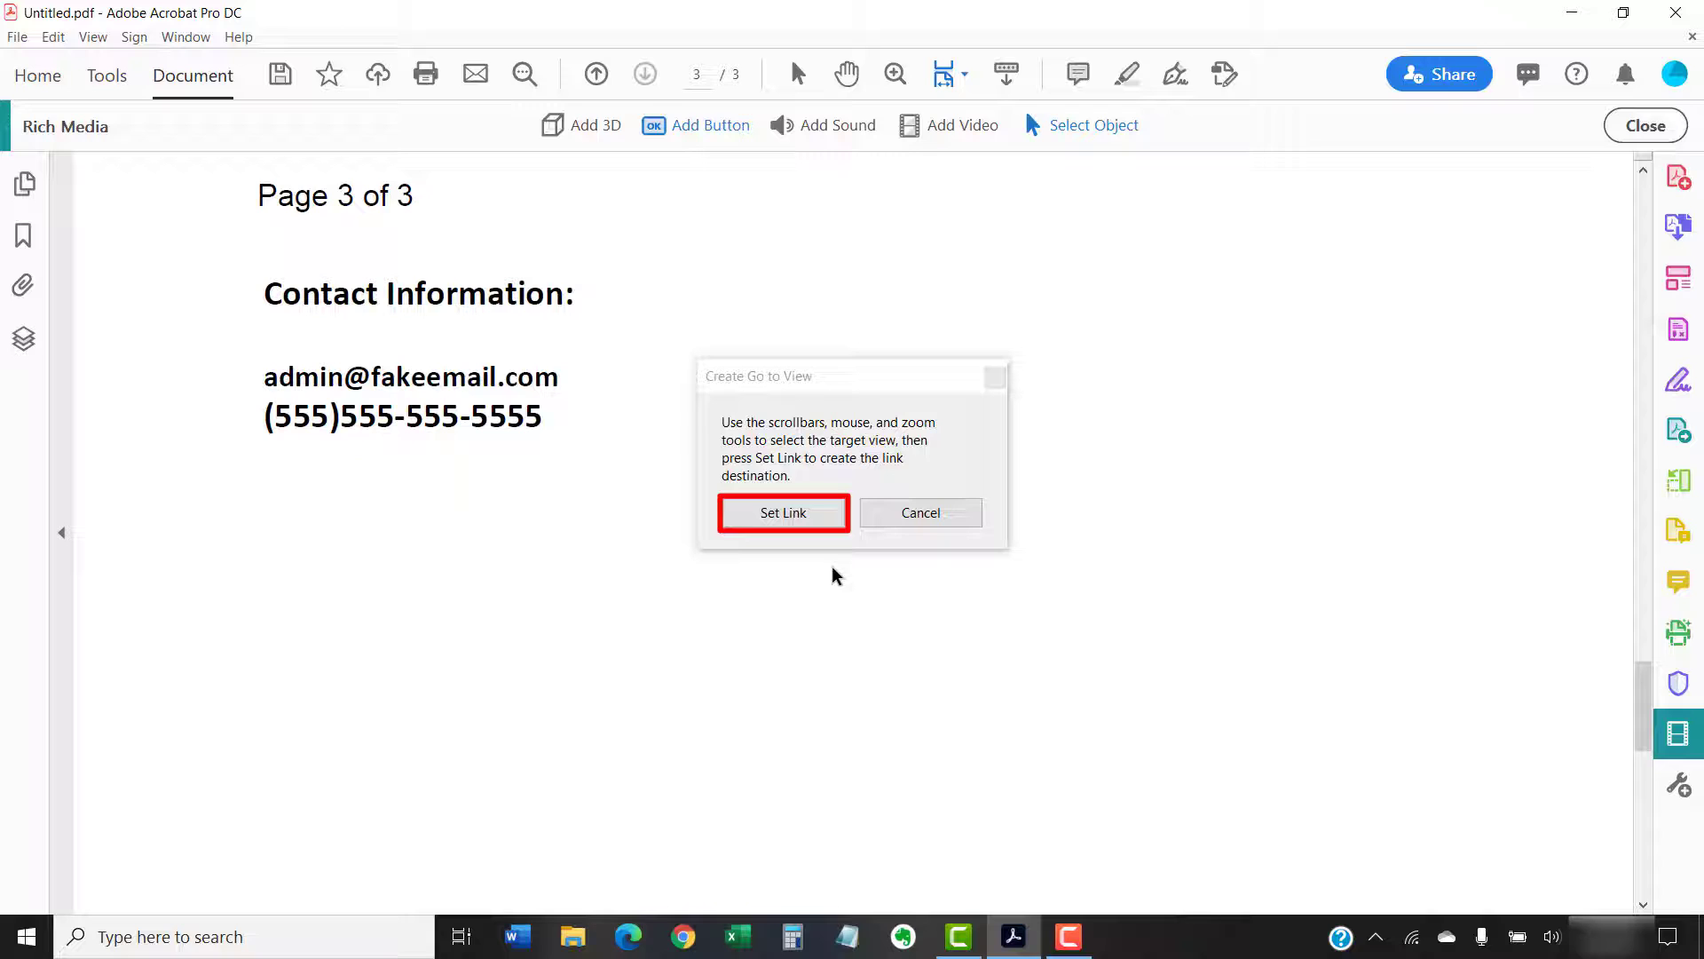
click(806, 511)
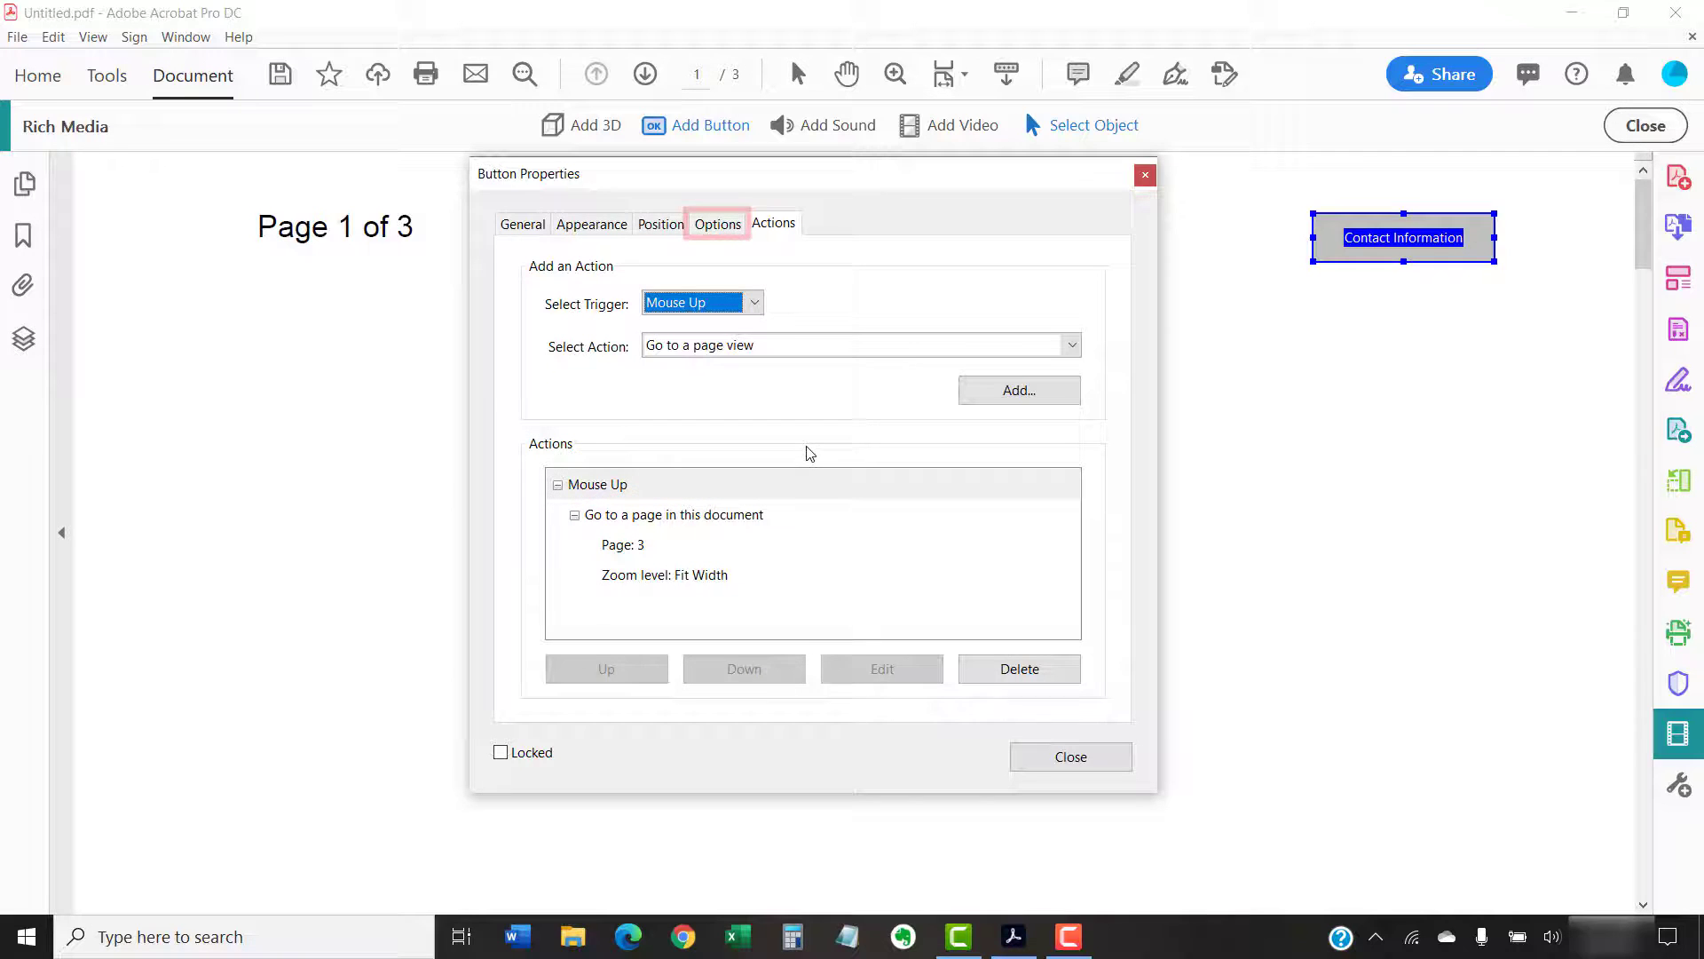
Step: Label the button 'Contact' and give it a thin dark grey border
click(726, 233)
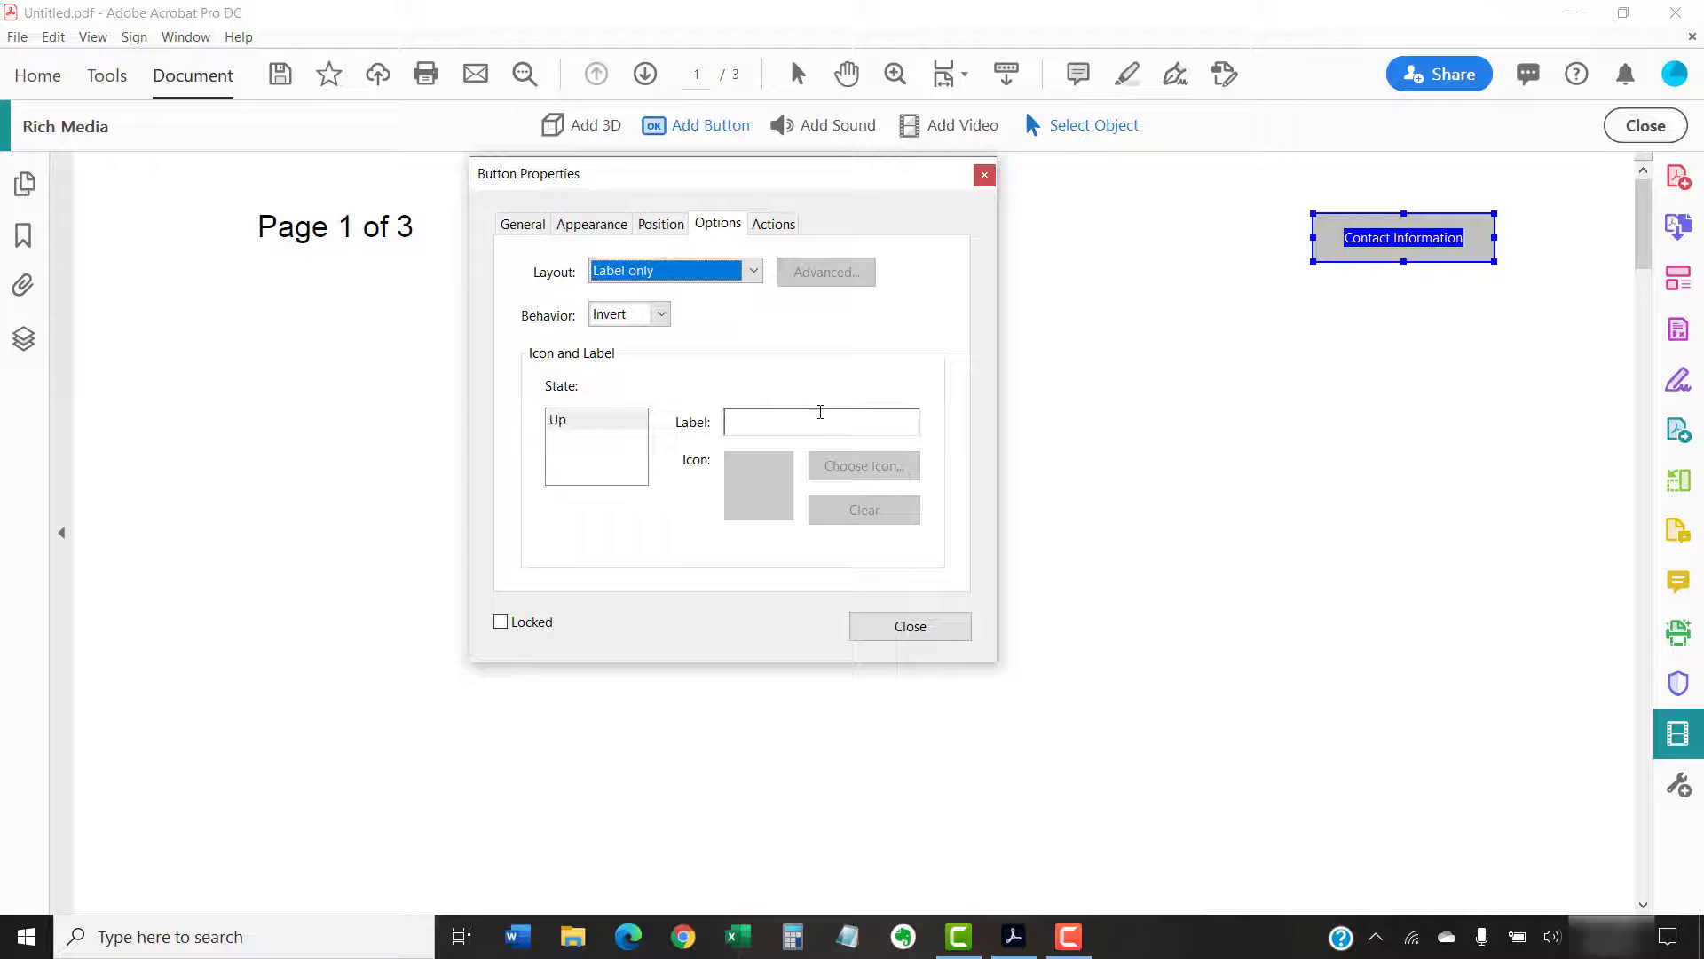
click(817, 417)
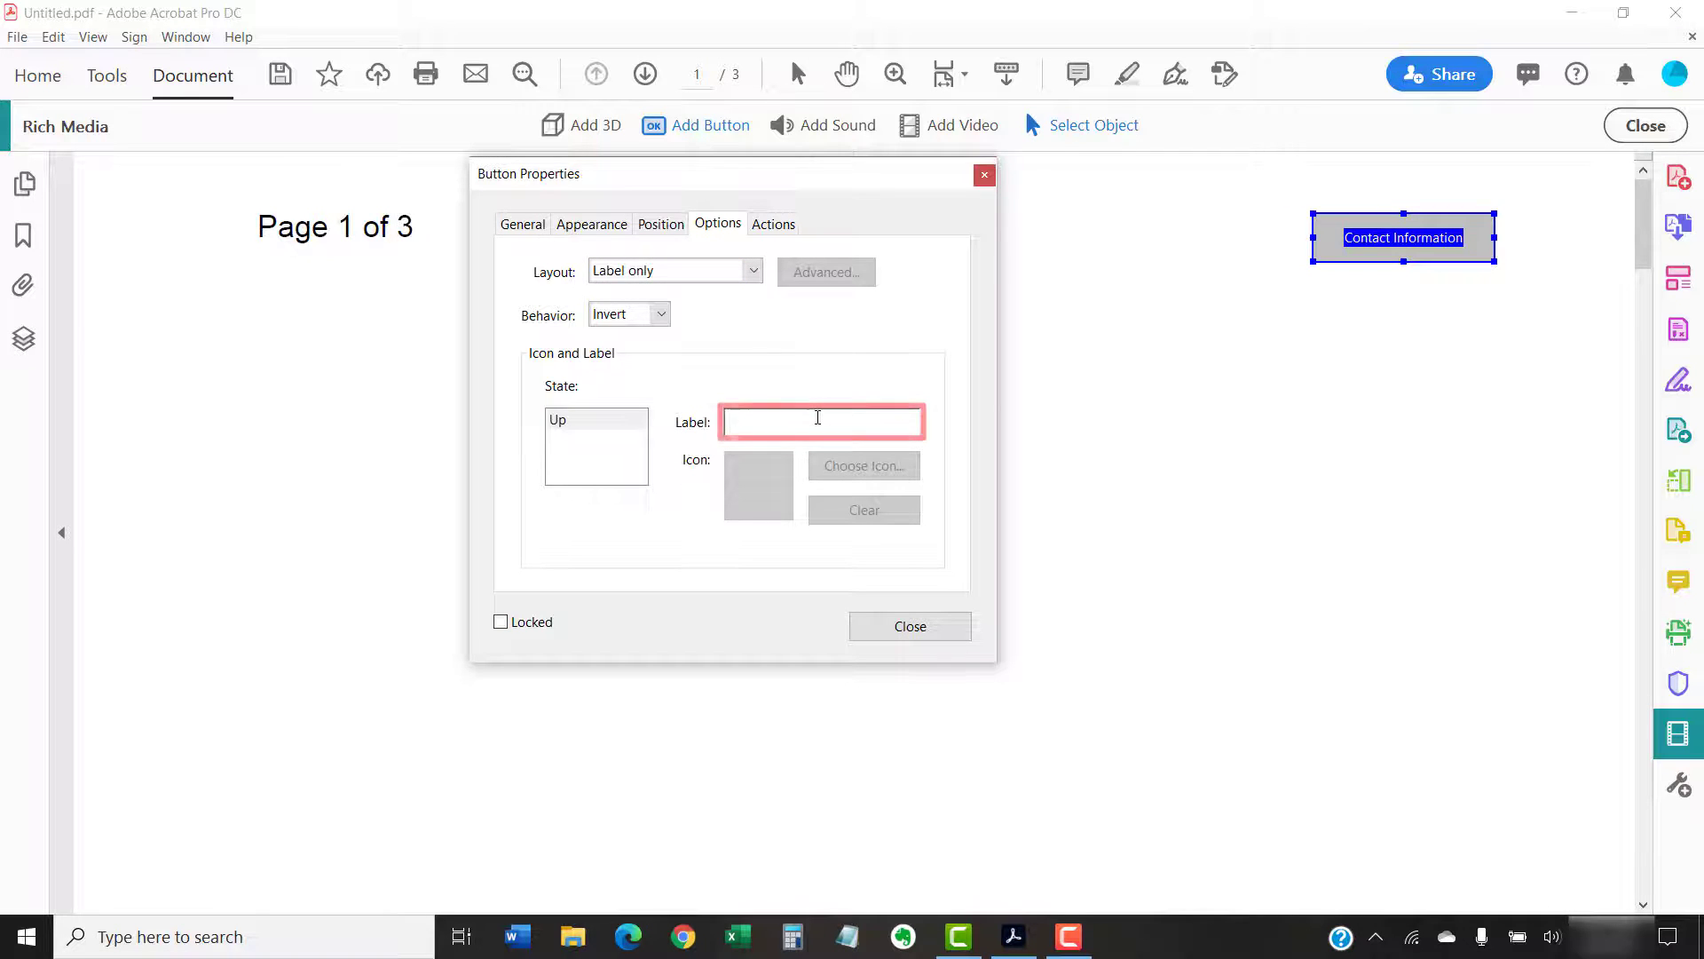
text(Contact)
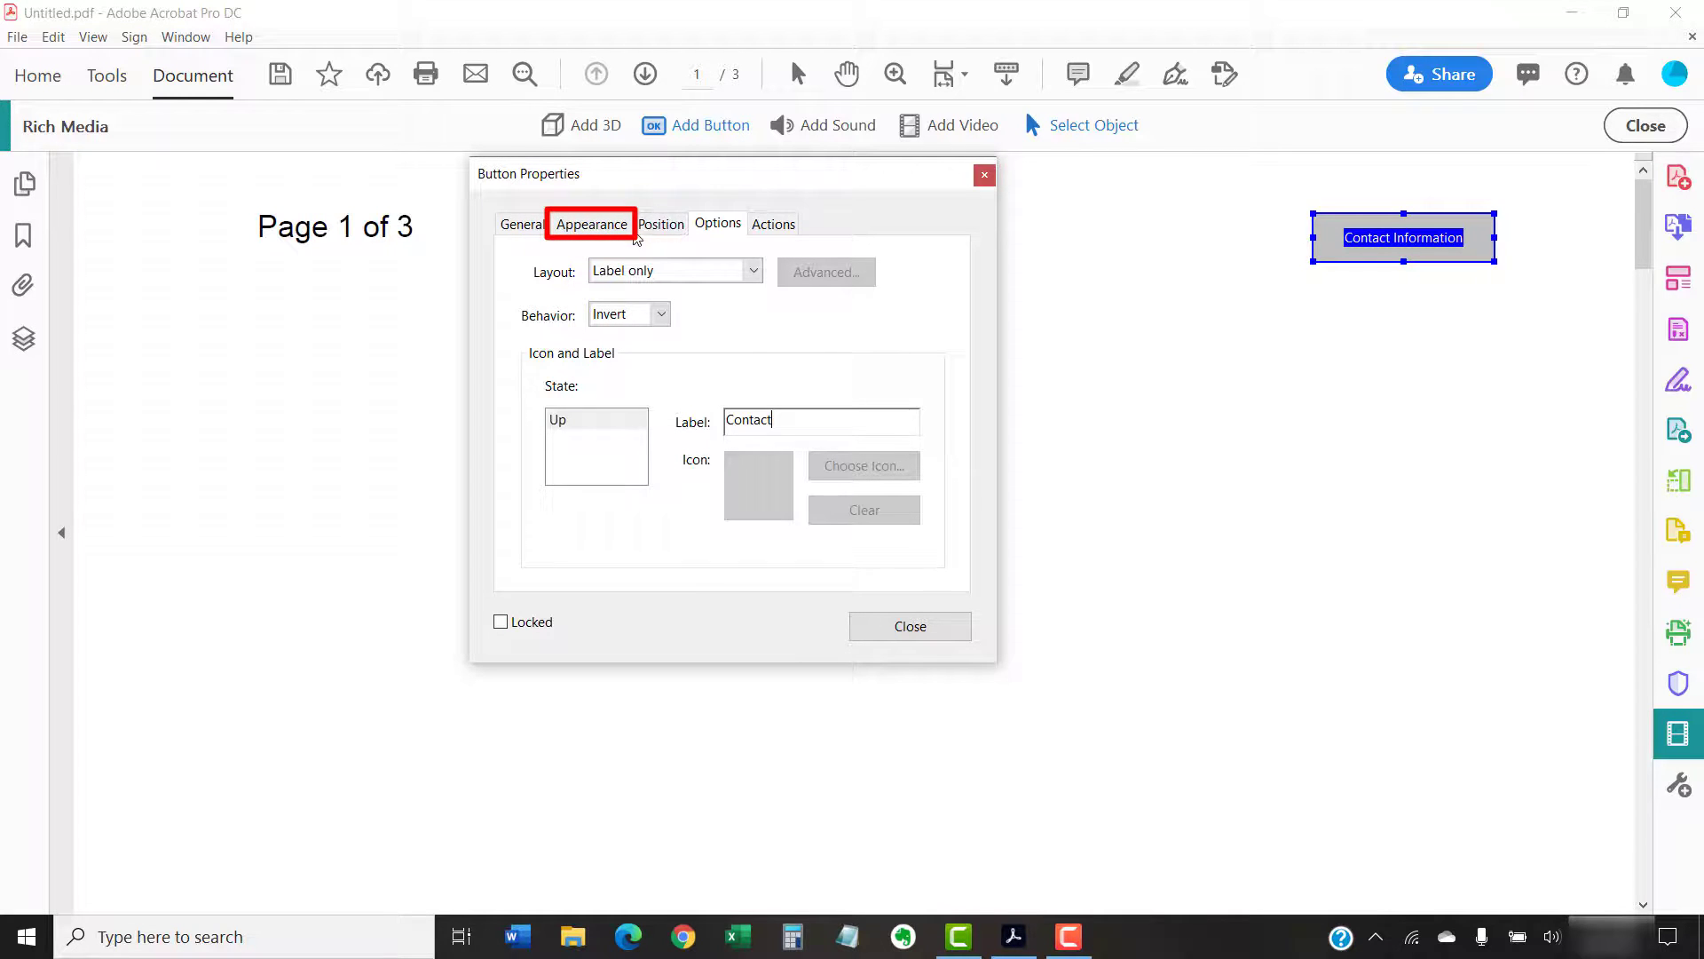
click(603, 227)
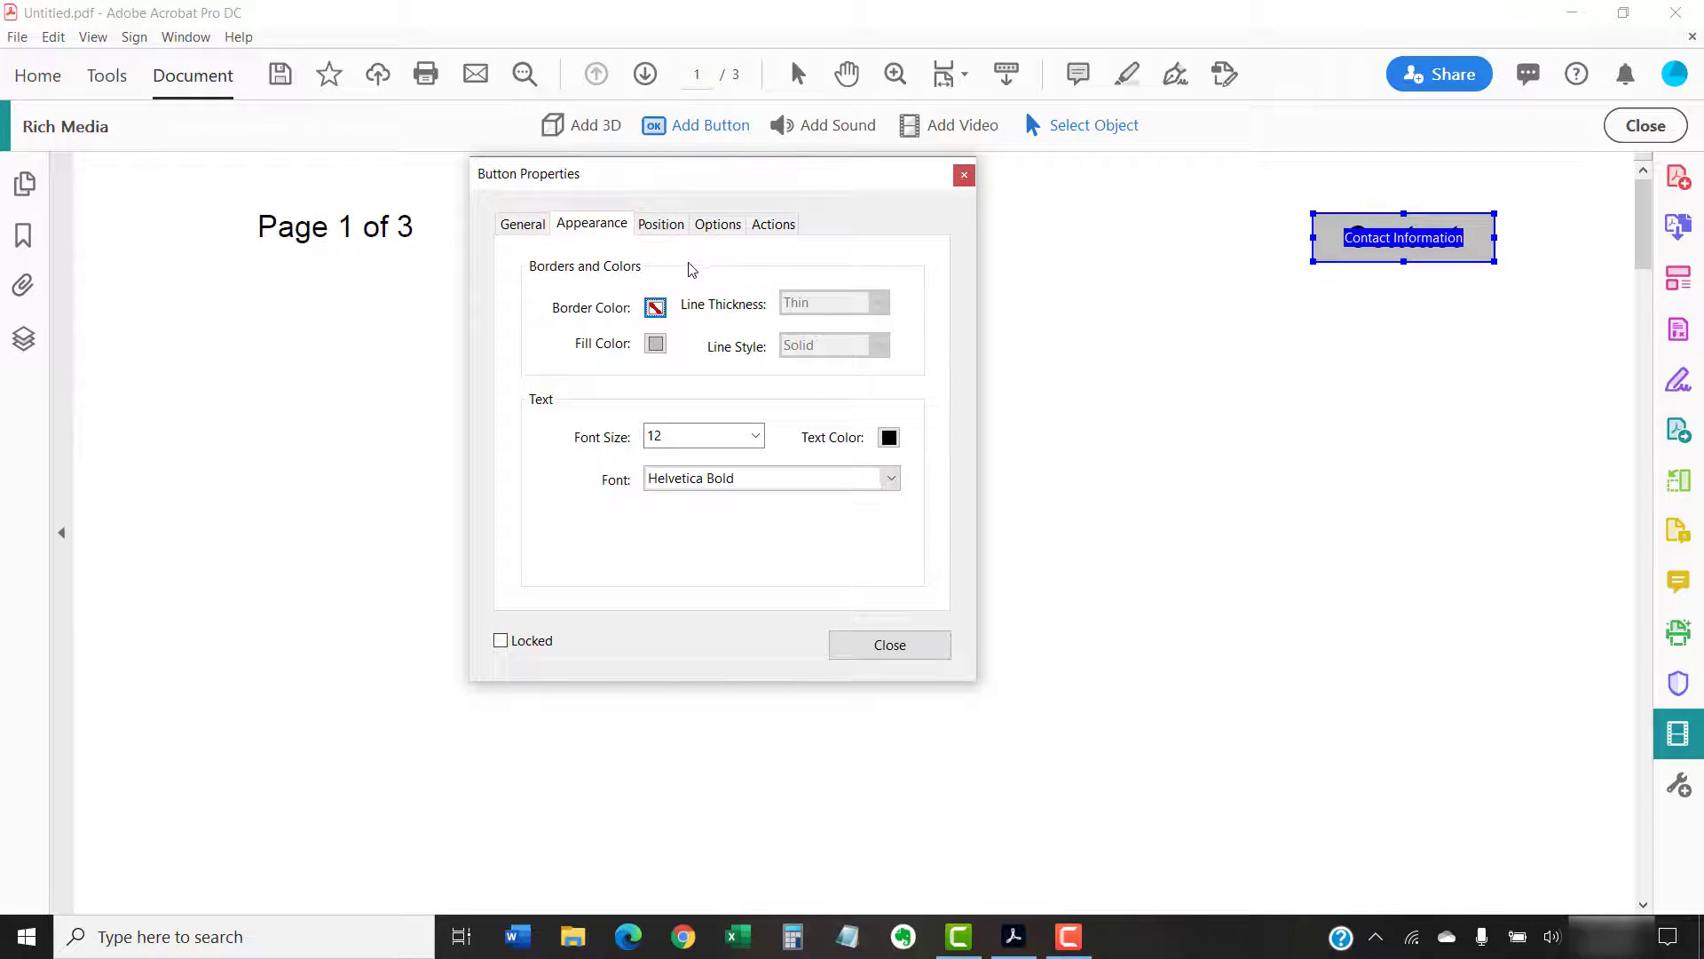
click(657, 309)
click(694, 388)
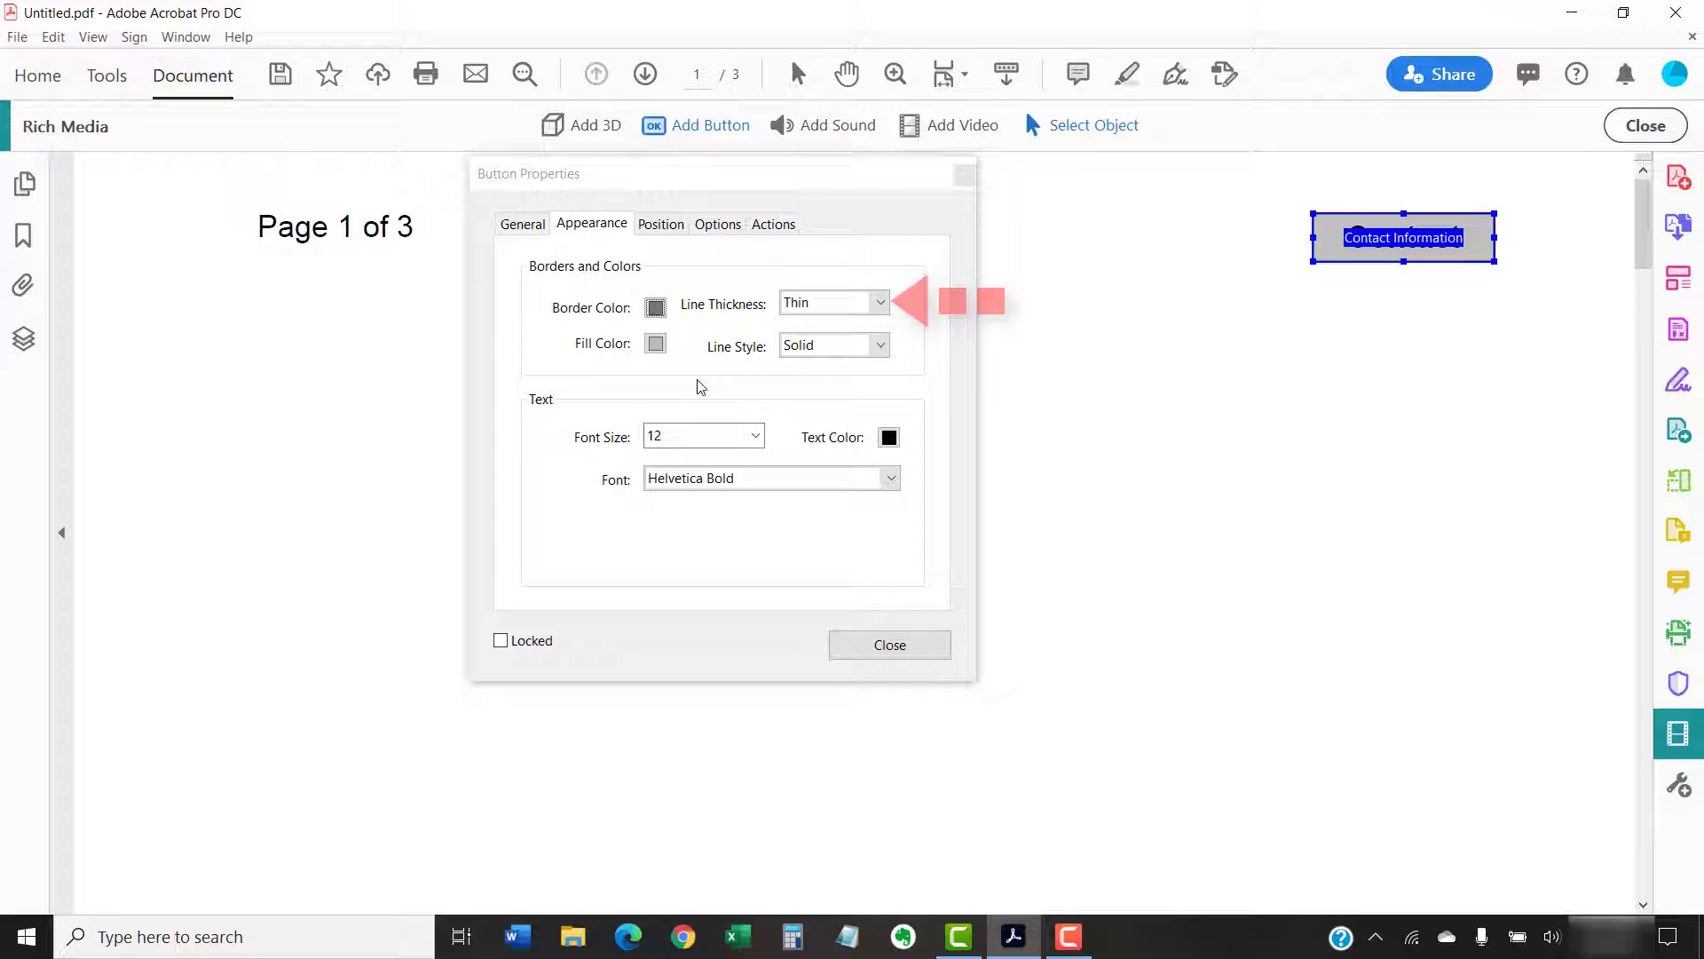
click(877, 312)
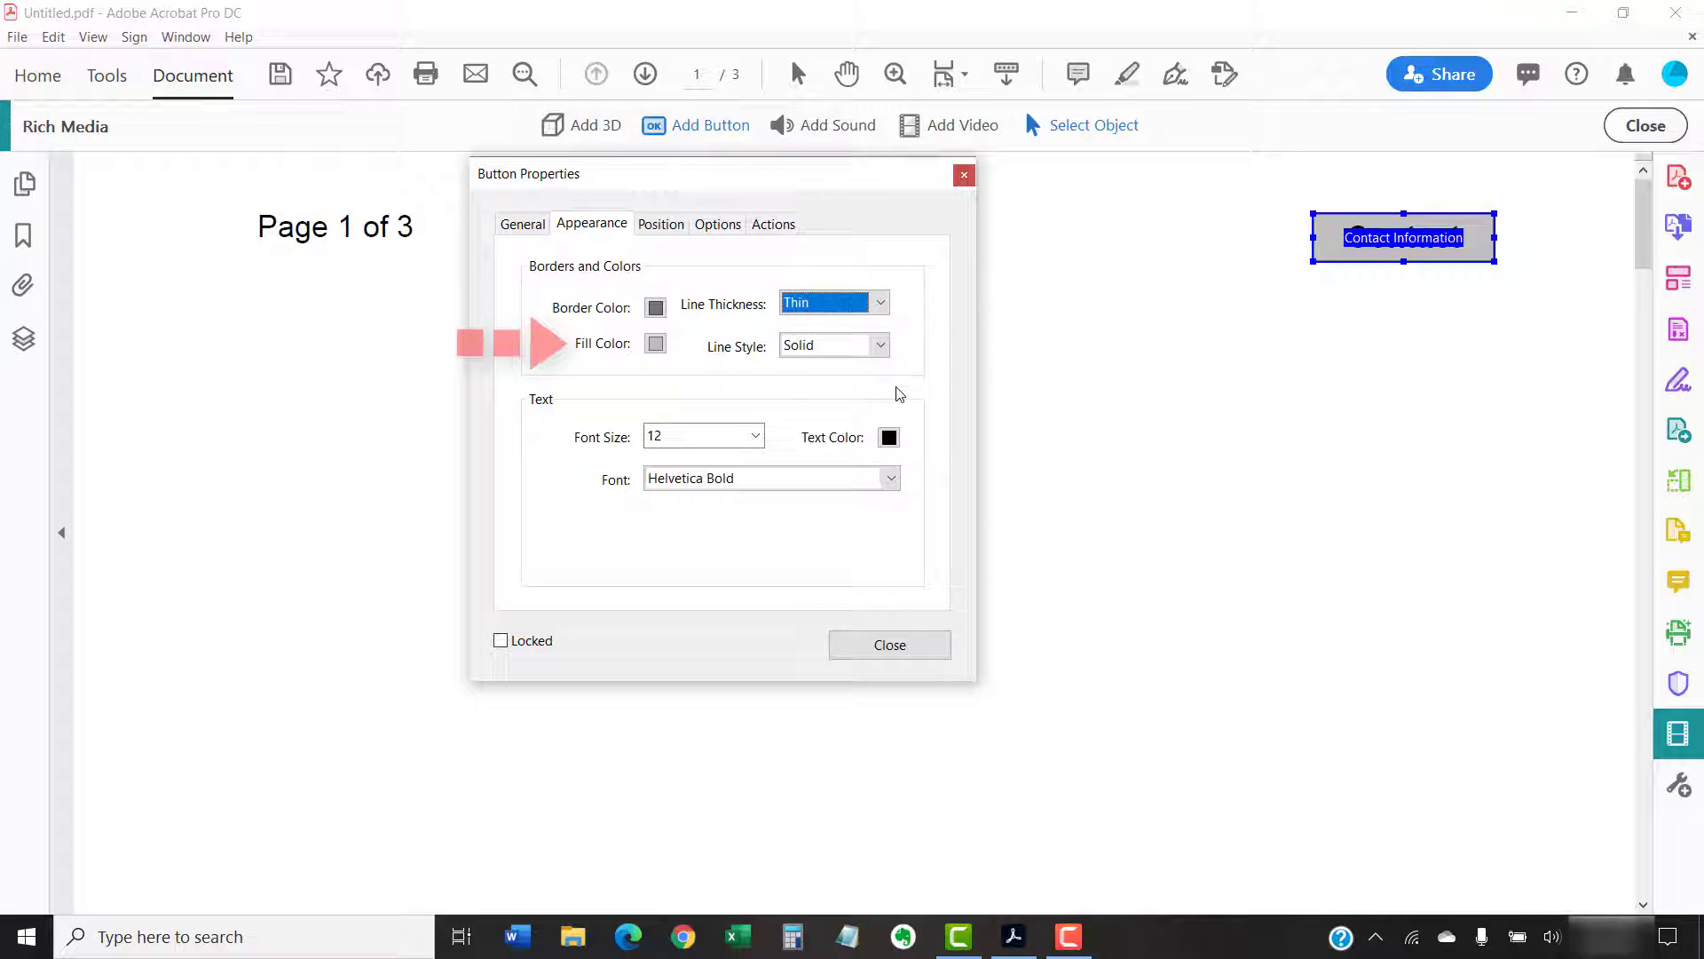
Step: Apply grey fill, beveled border style and white Times Roman text, then close properties
click(657, 346)
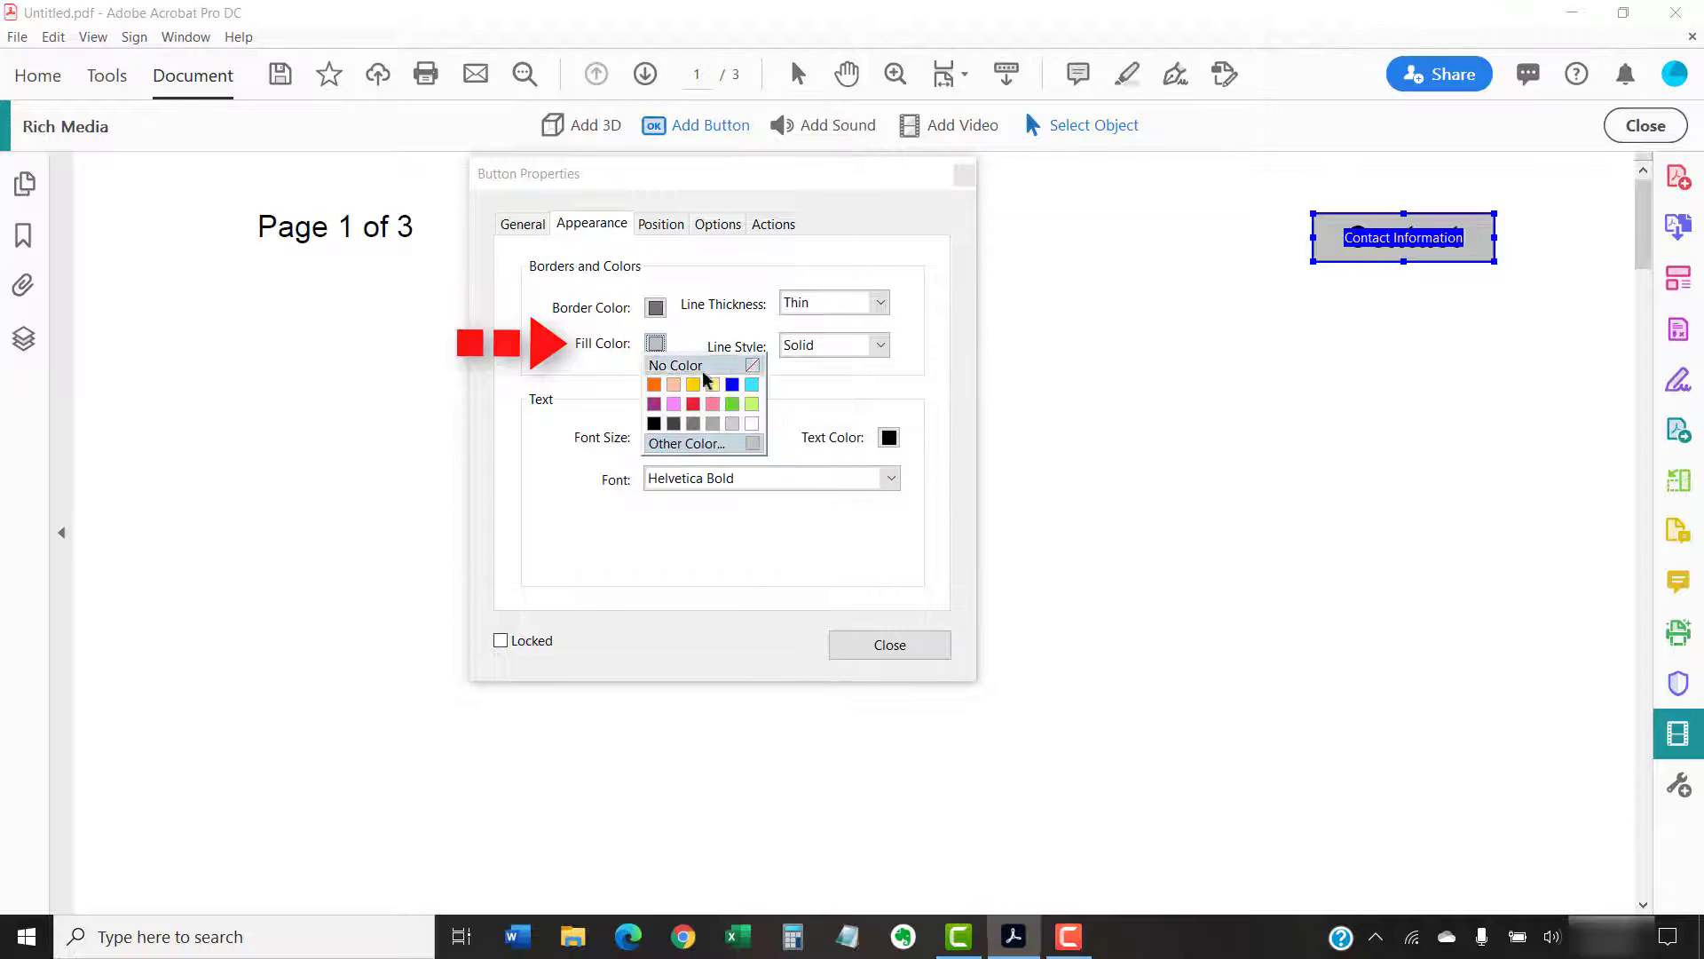
click(713, 424)
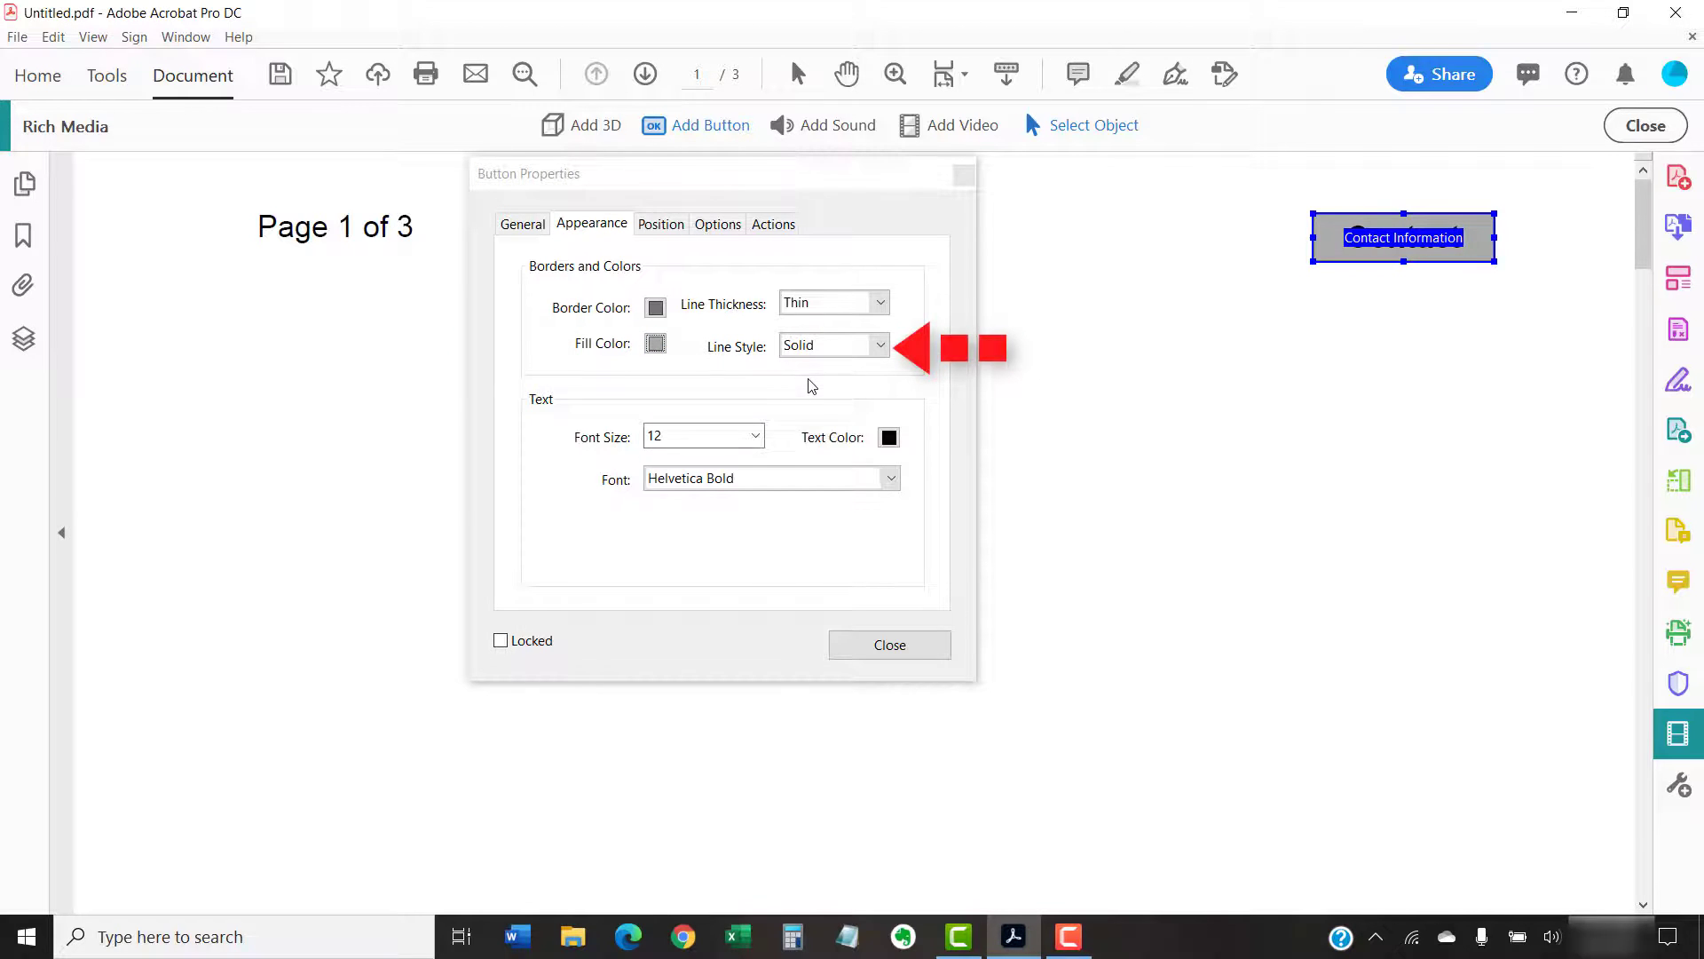
click(879, 345)
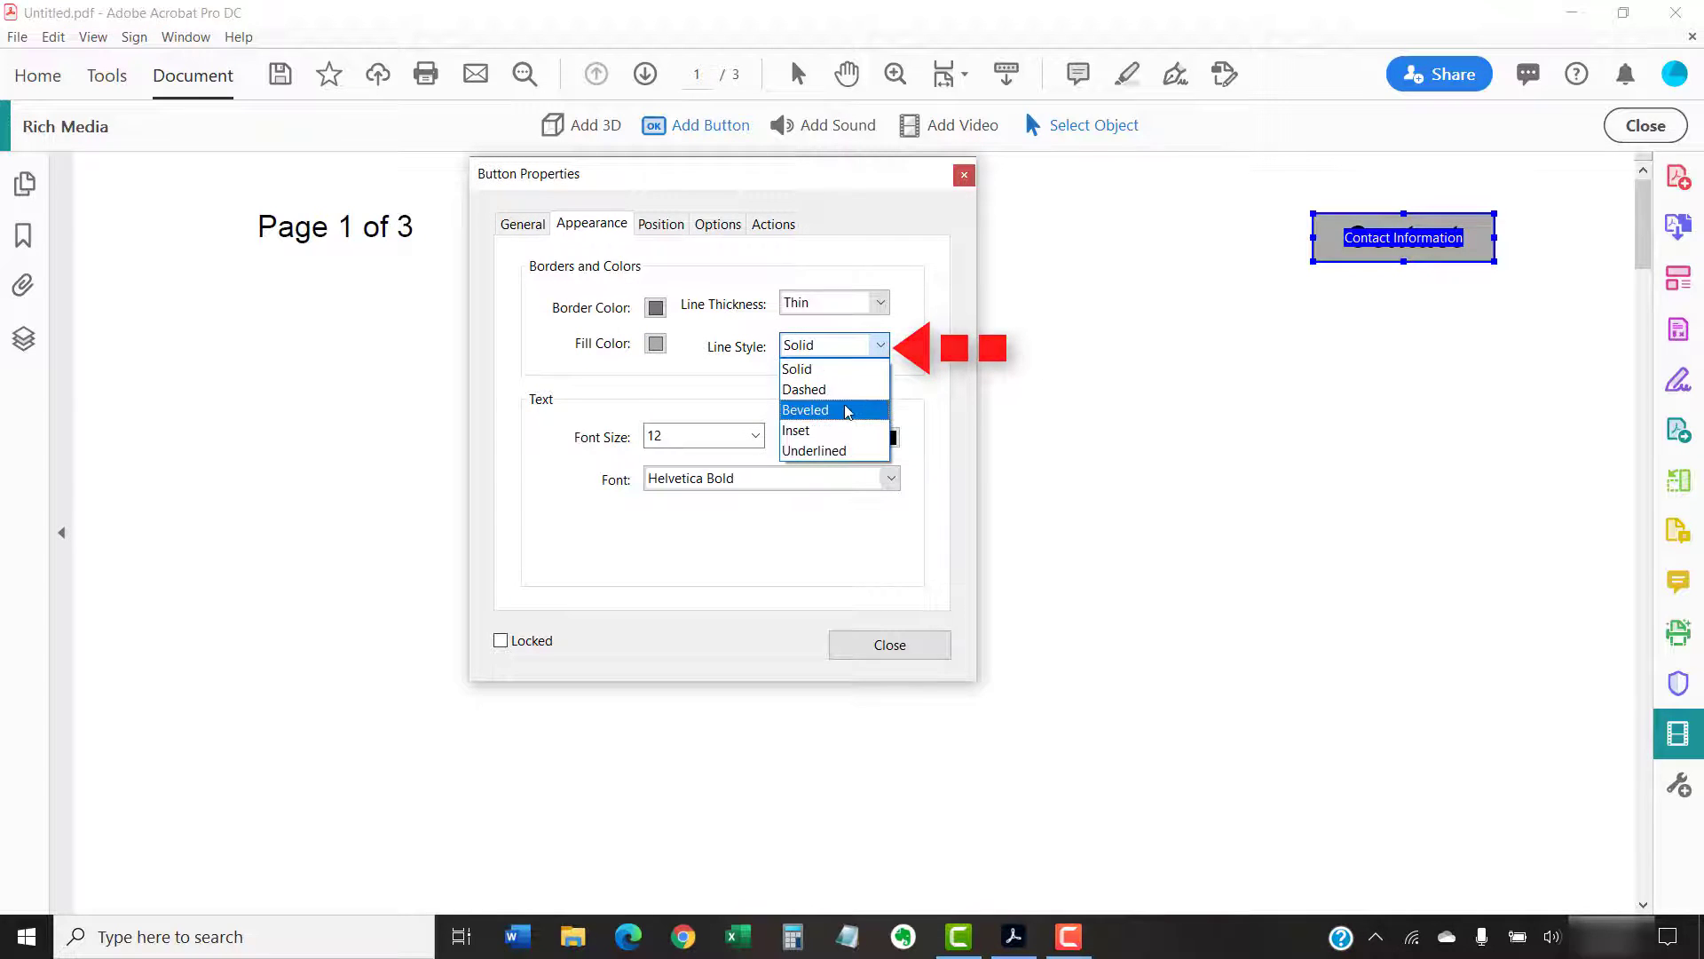
click(857, 409)
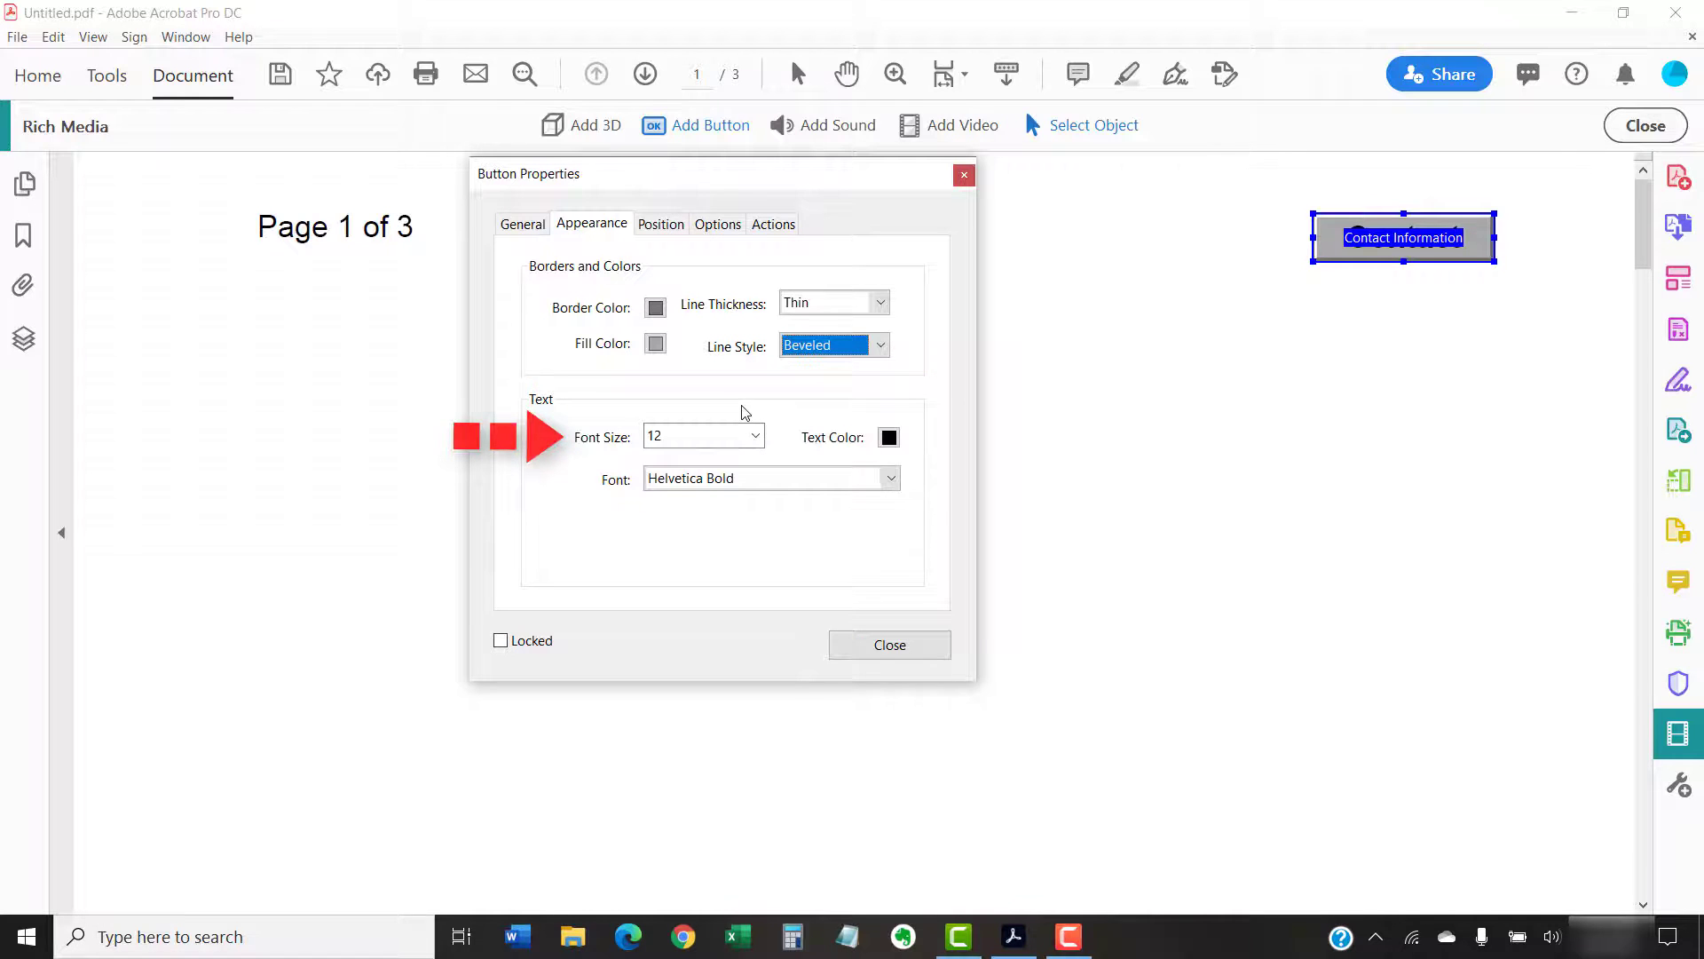
click(756, 435)
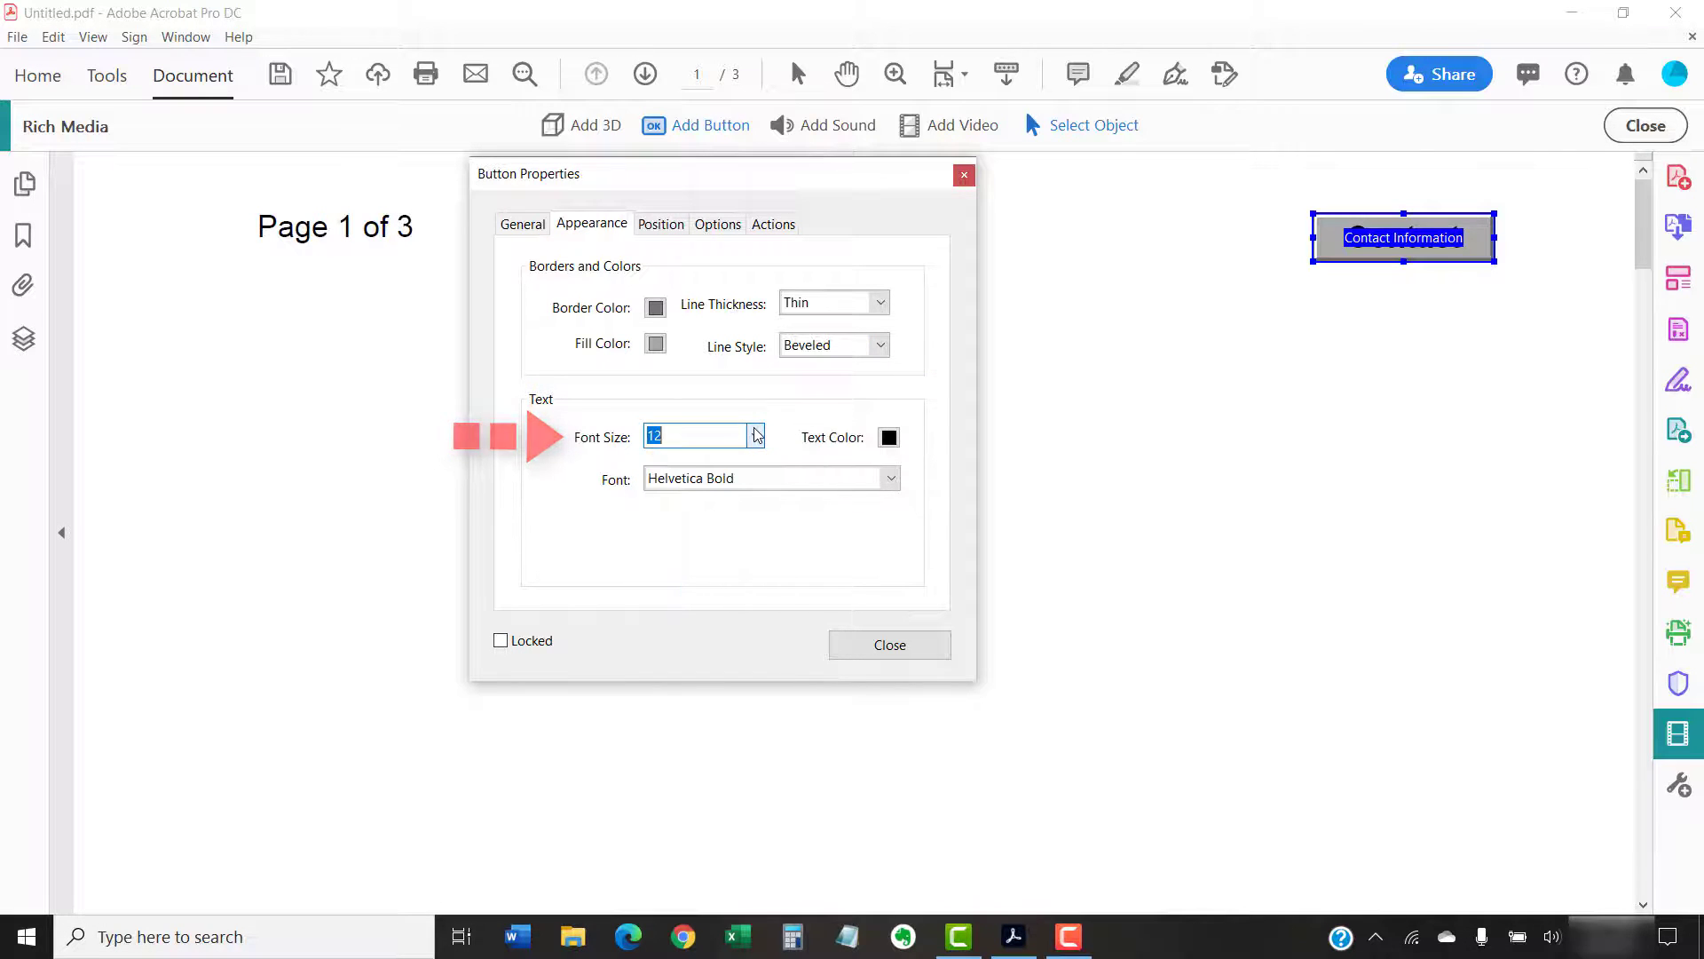
click(889, 438)
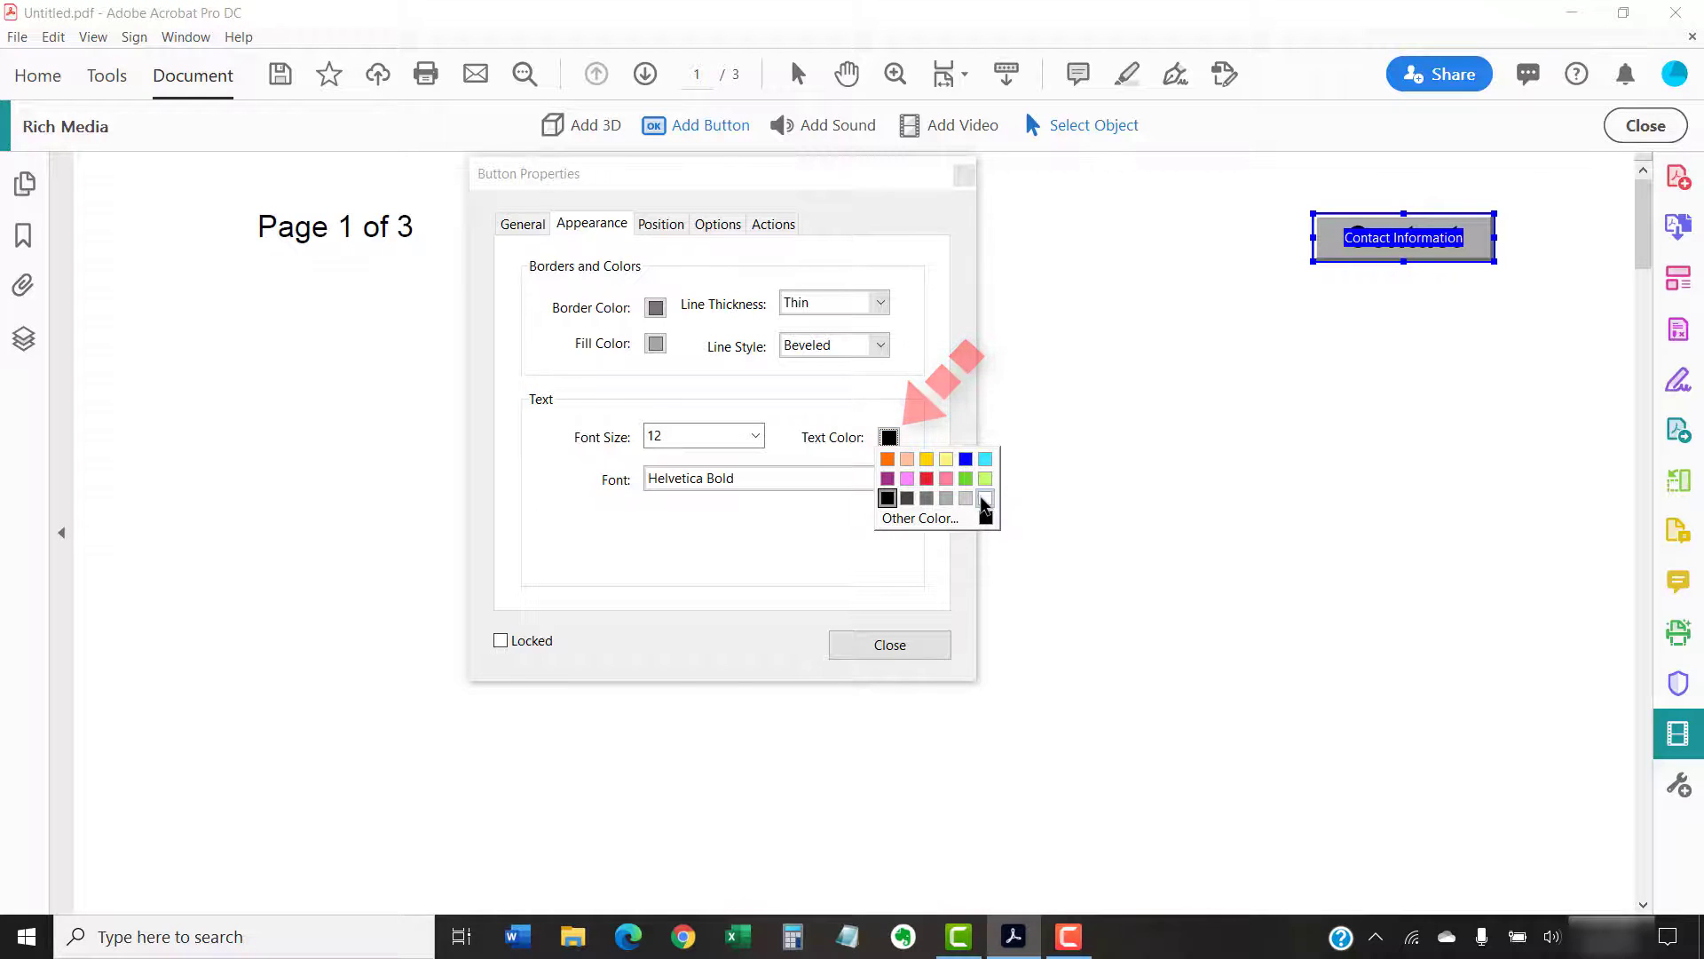
click(983, 497)
click(890, 479)
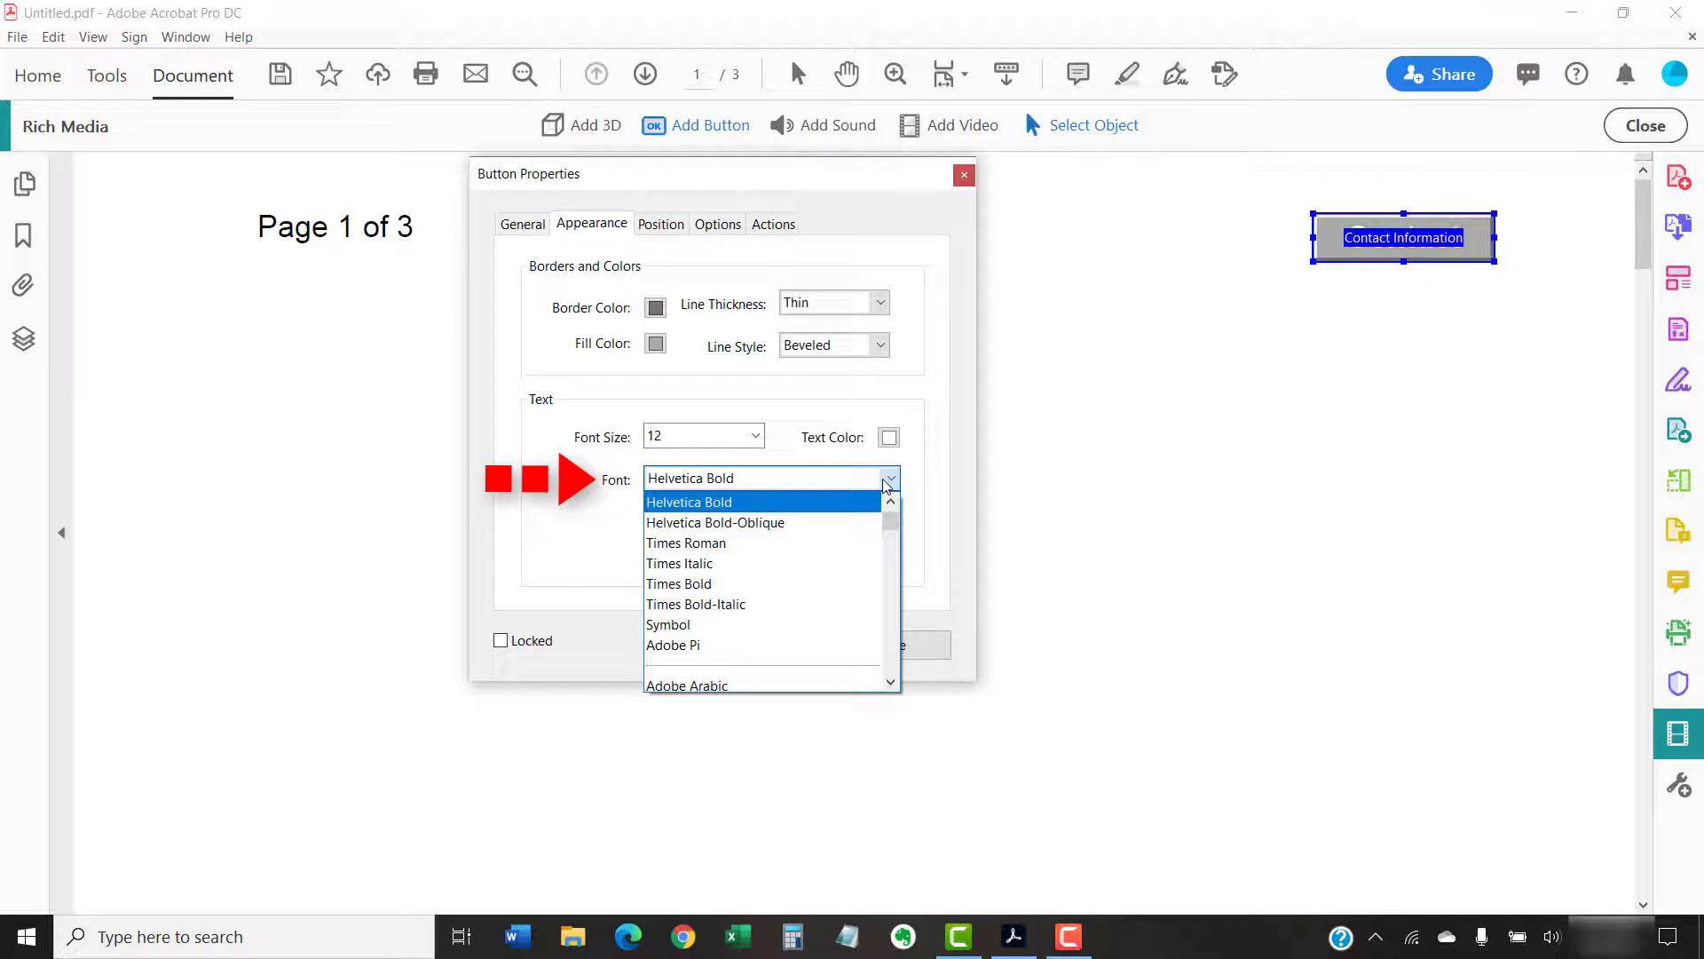
click(834, 539)
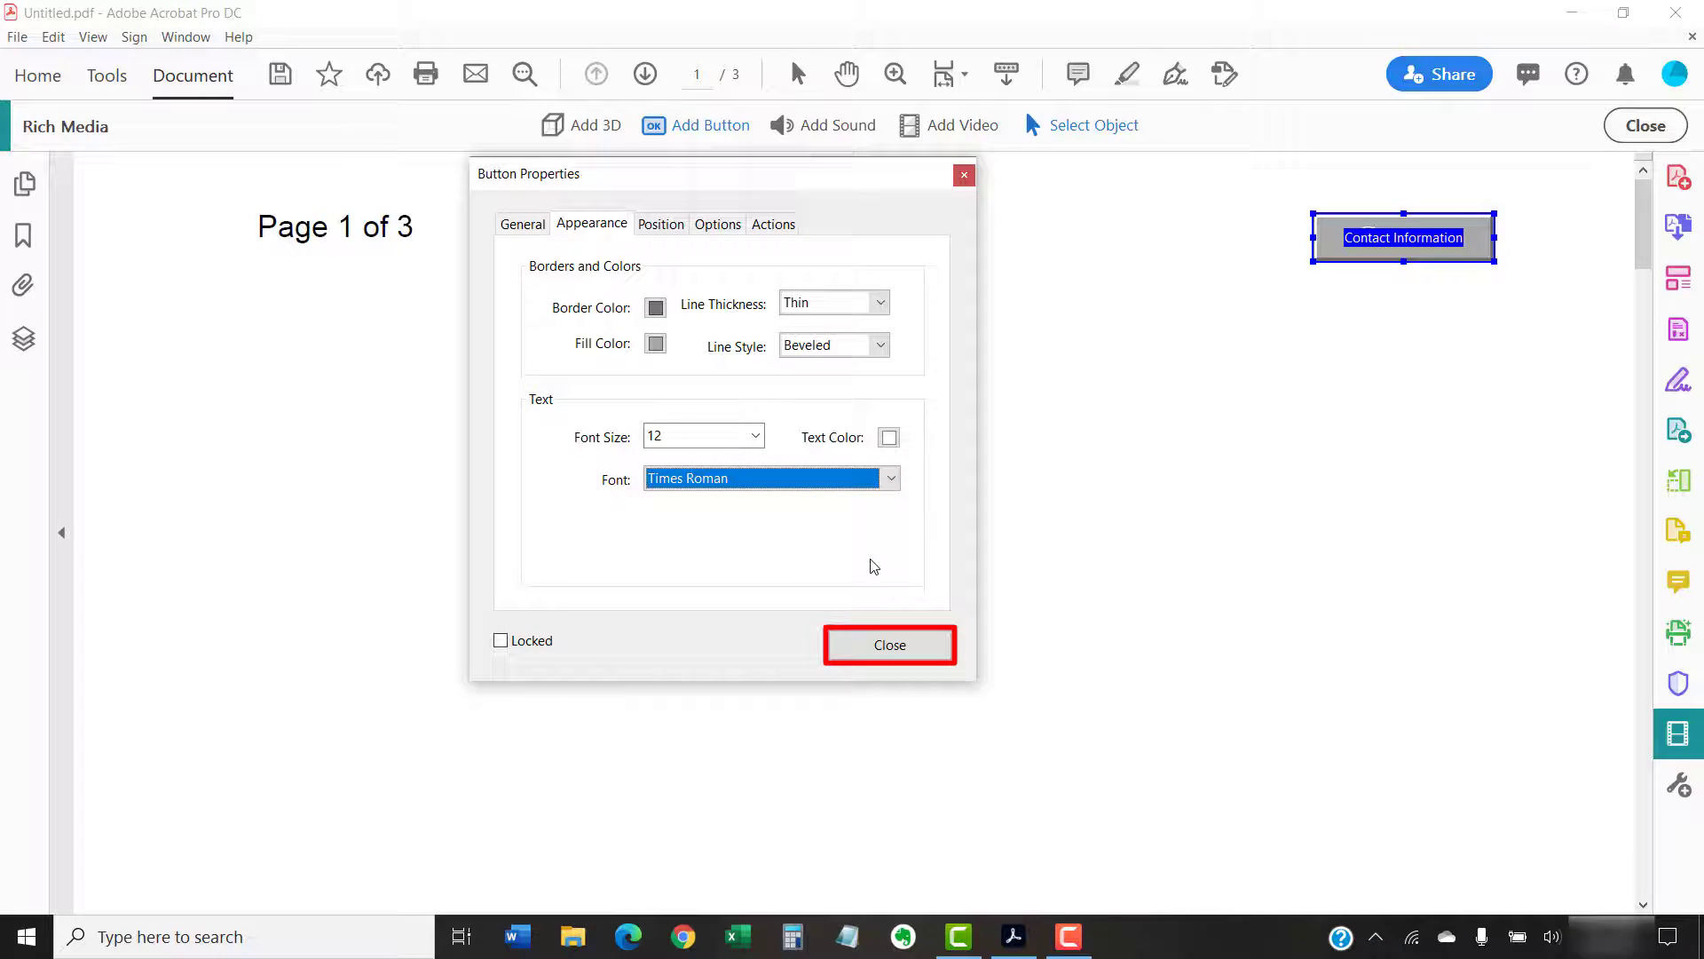
click(876, 643)
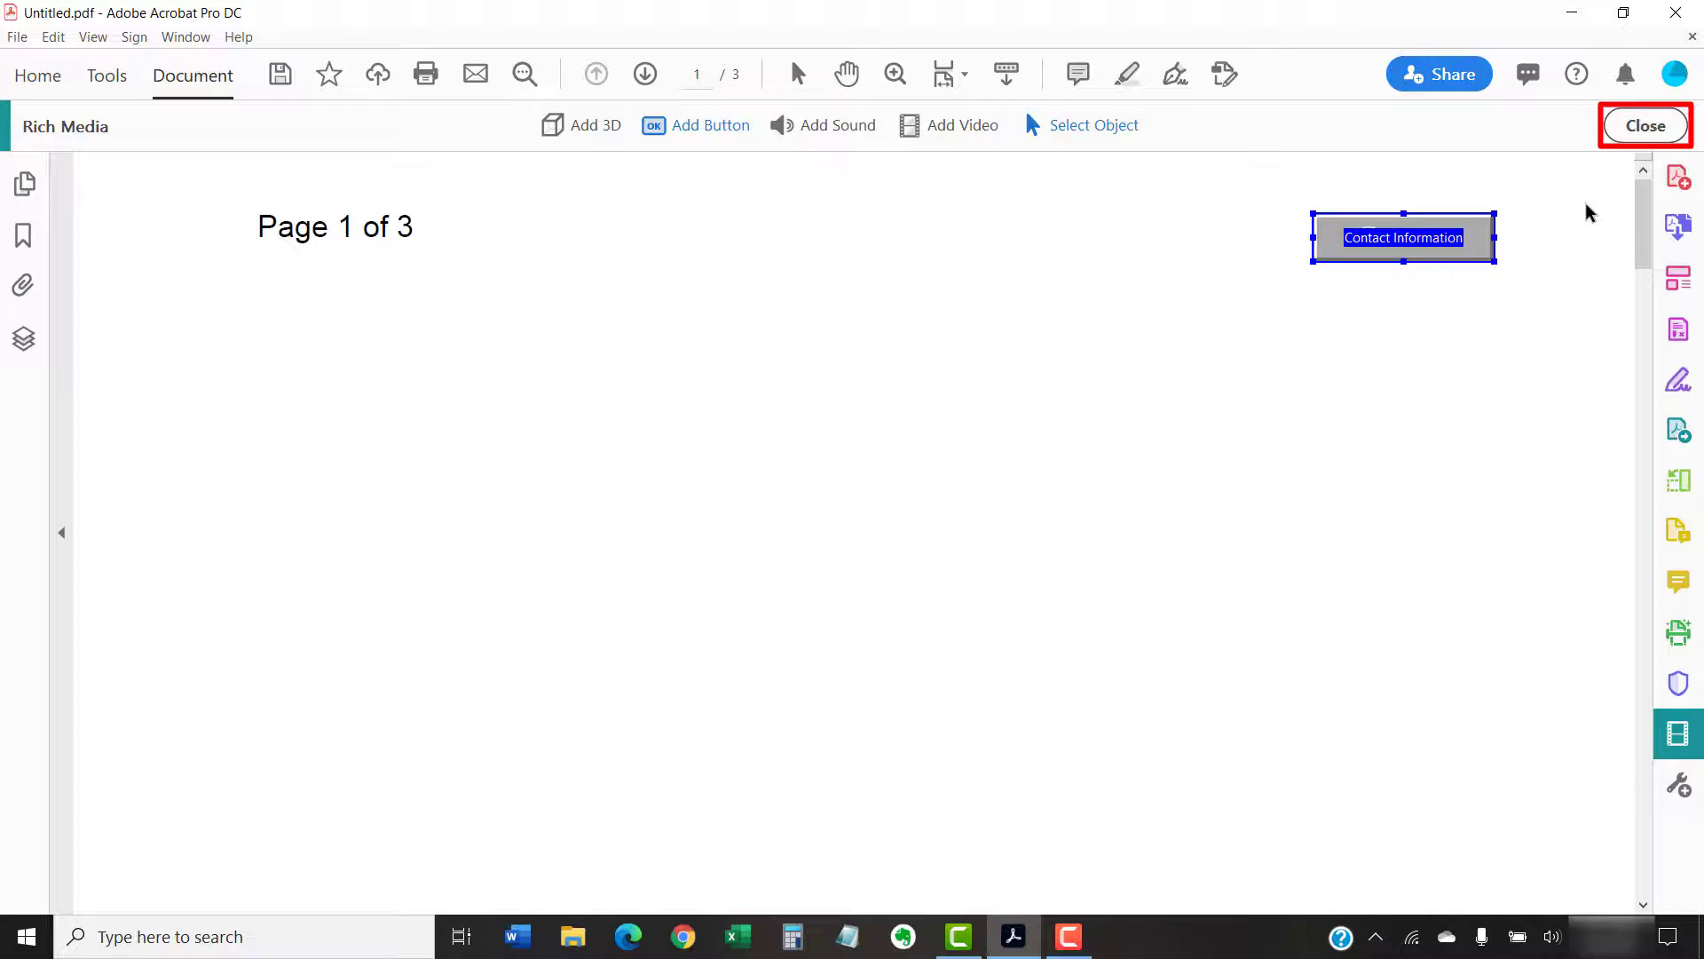
Step: Exit button editing so page 1 shows the grey Contact button
click(1630, 127)
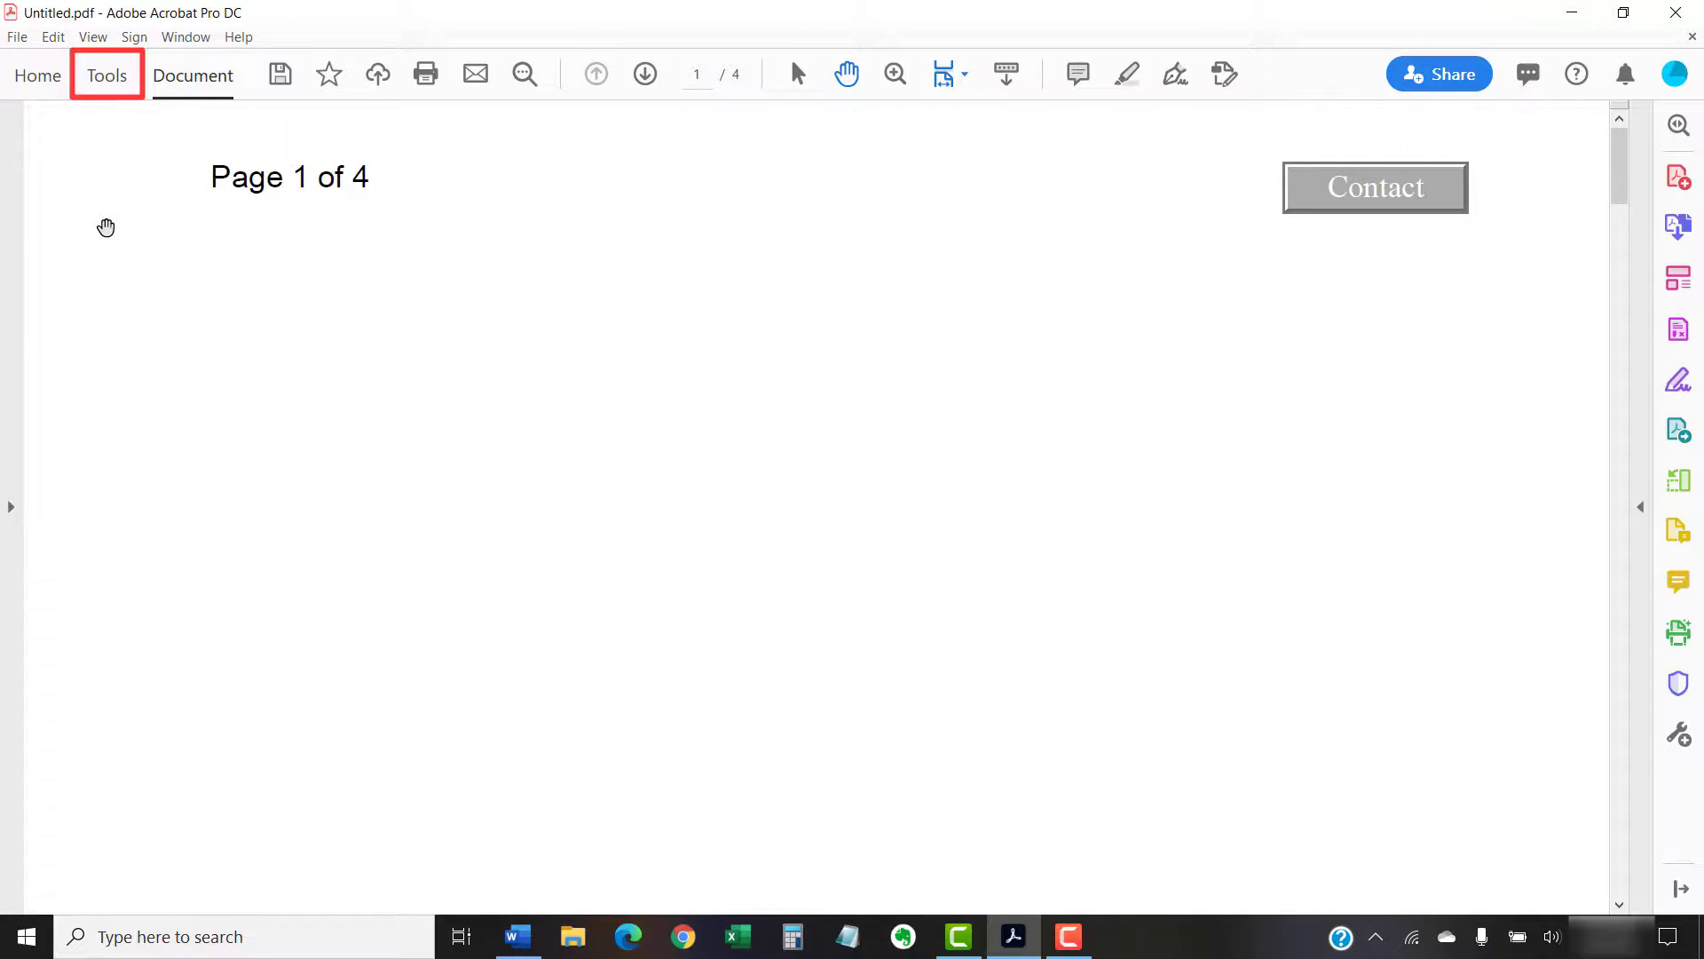
Step: Reopen the Contact button's properties with Rich Media's Select Object tool
click(103, 83)
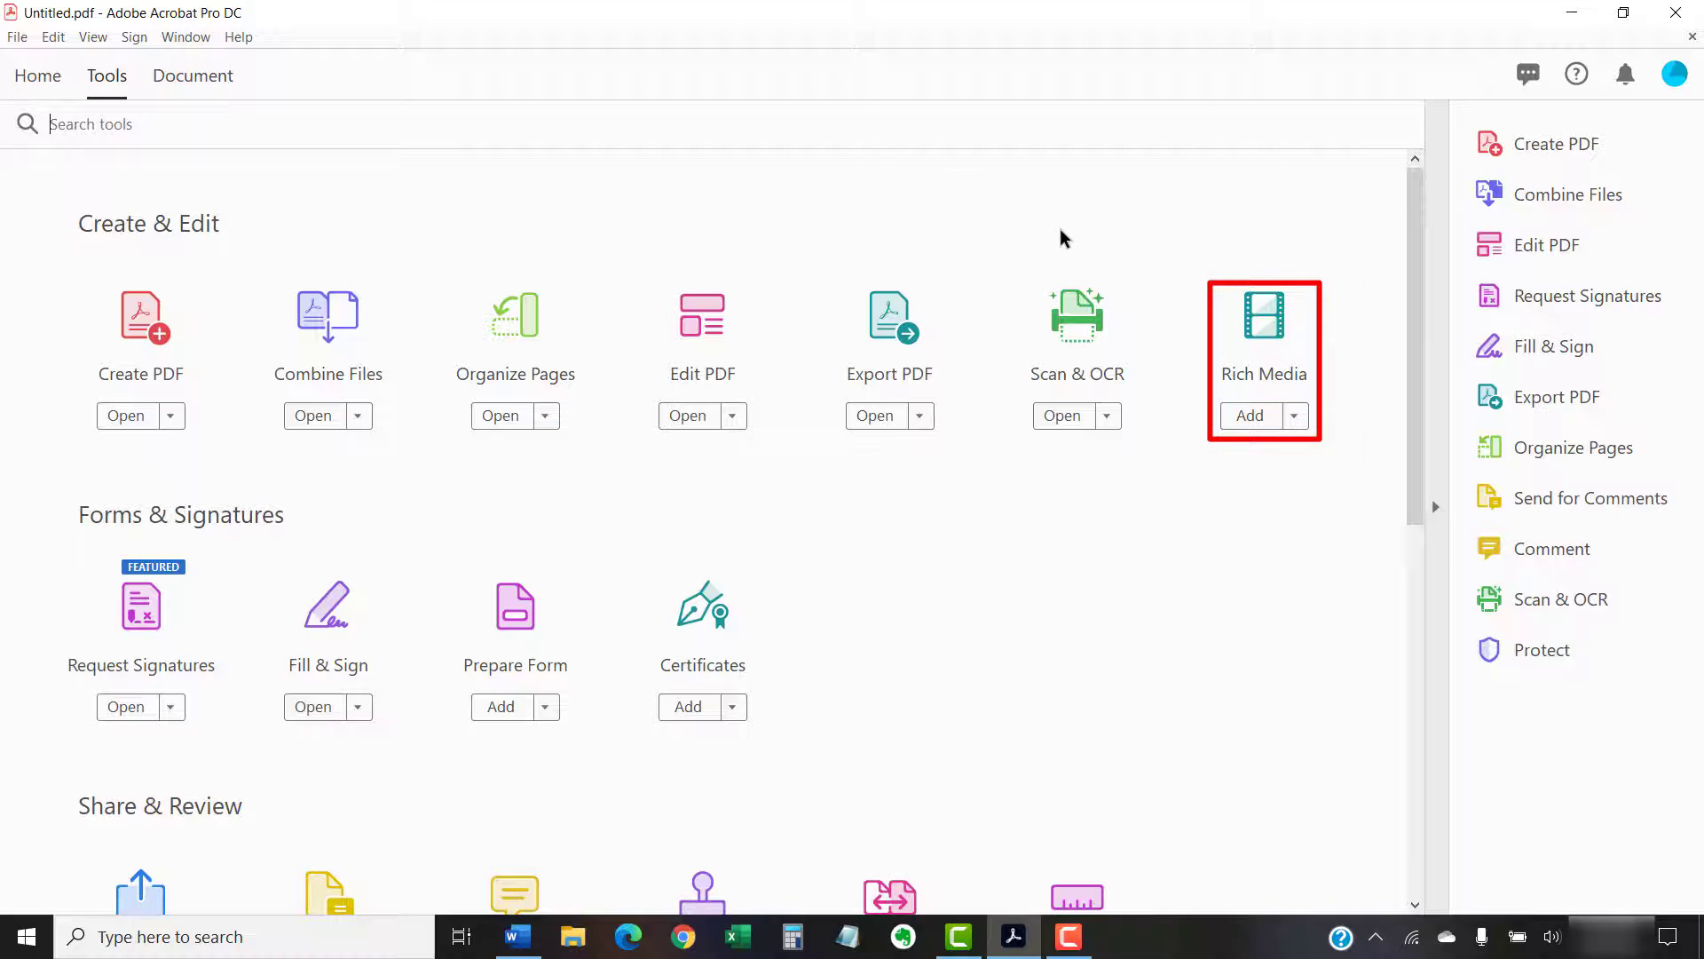
click(1265, 342)
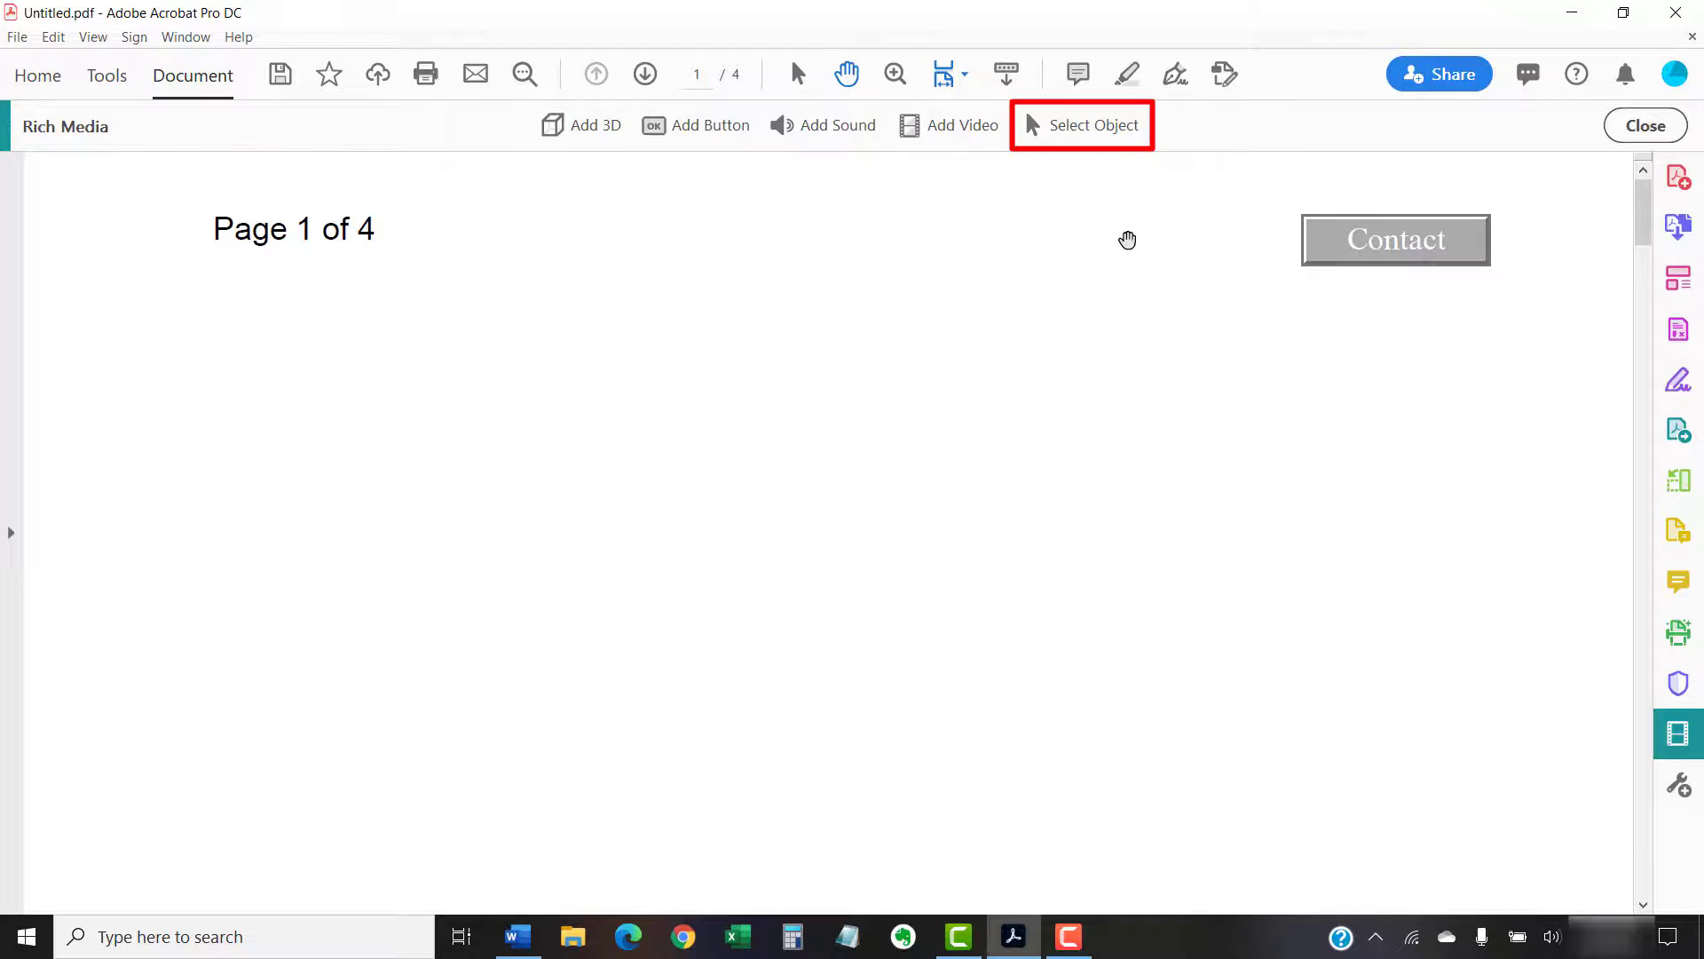
click(1099, 125)
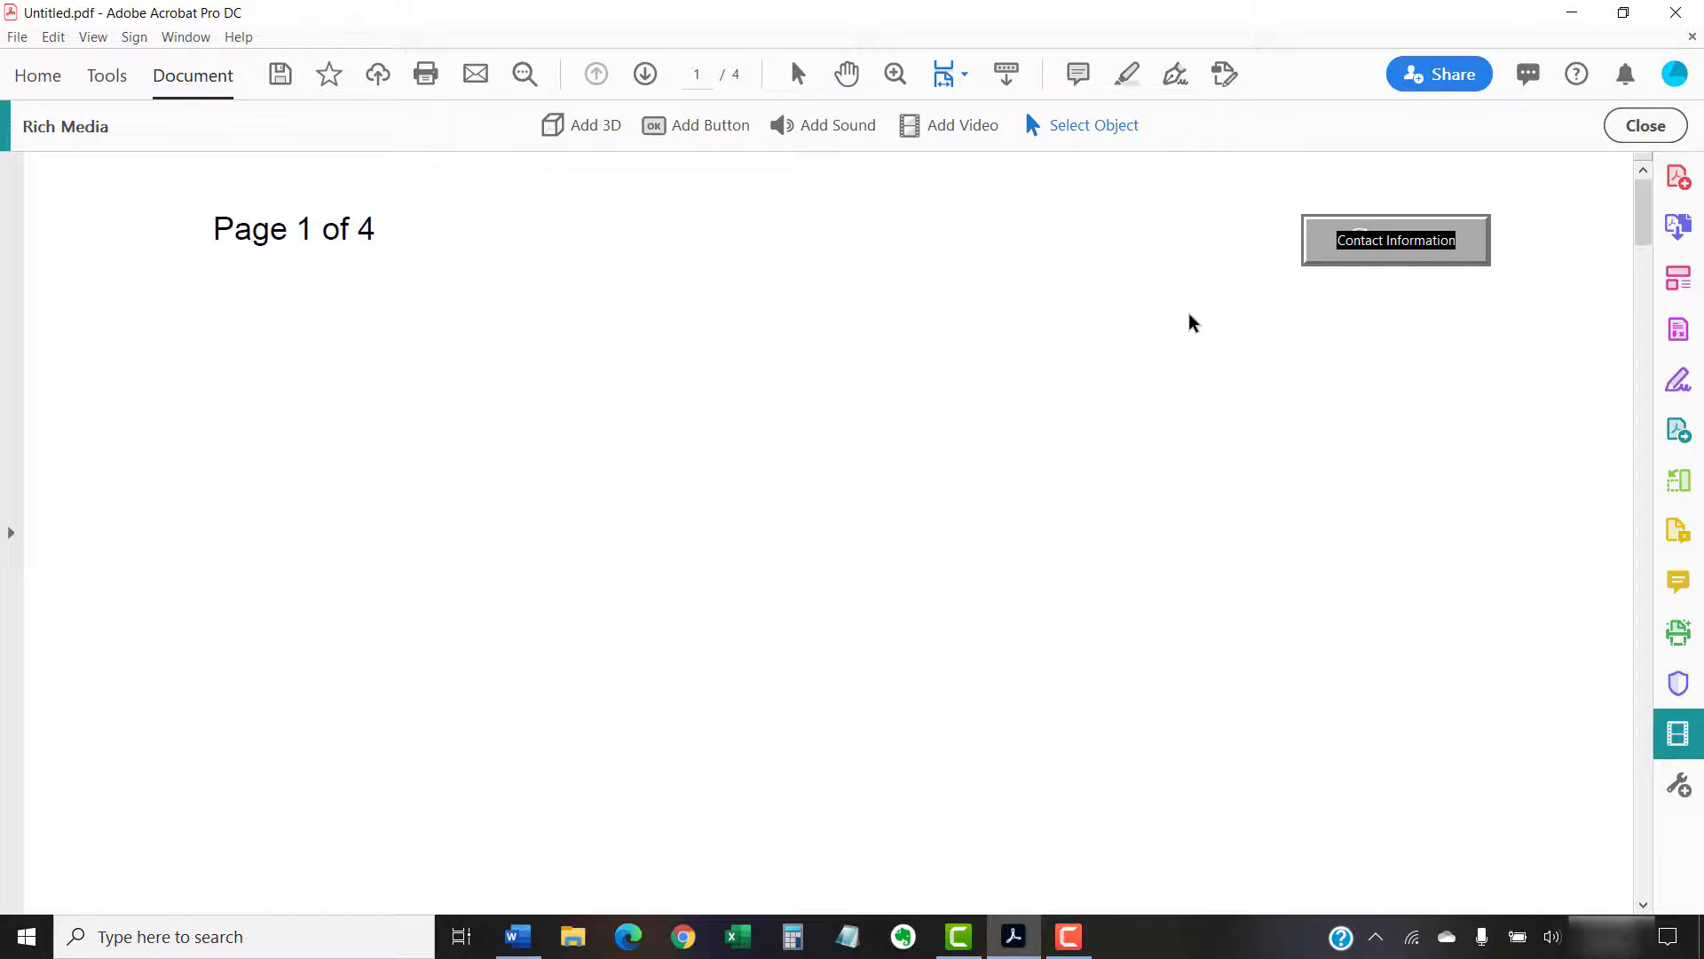
right_click(1318, 255)
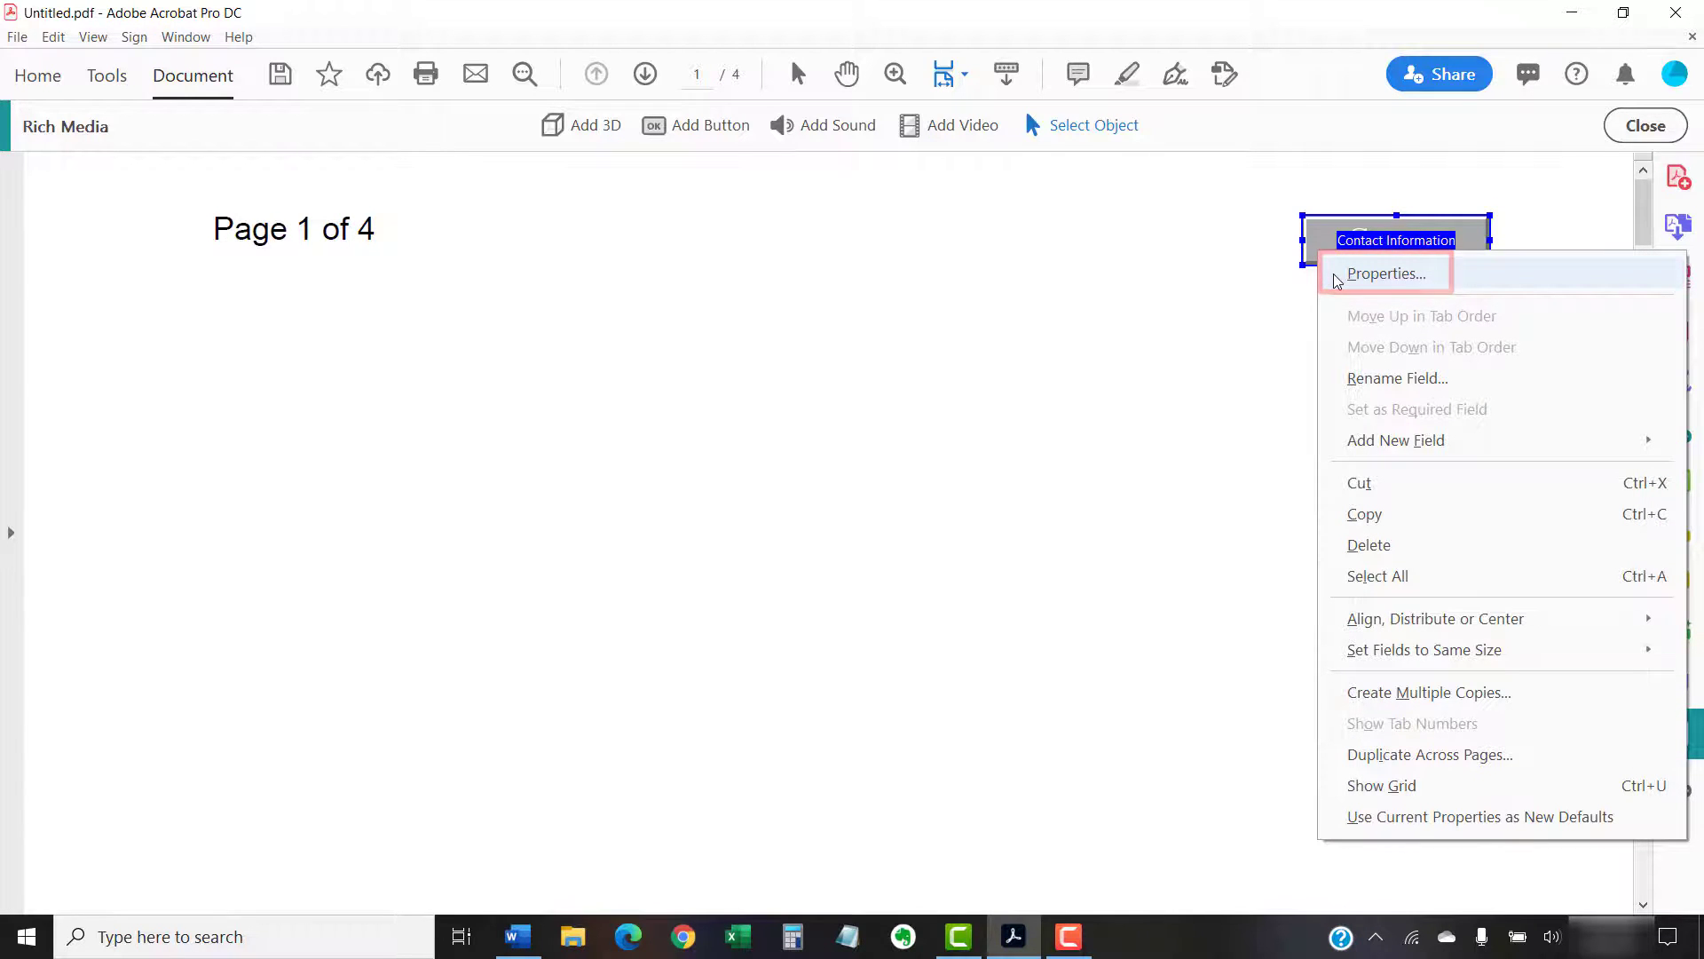
click(1331, 273)
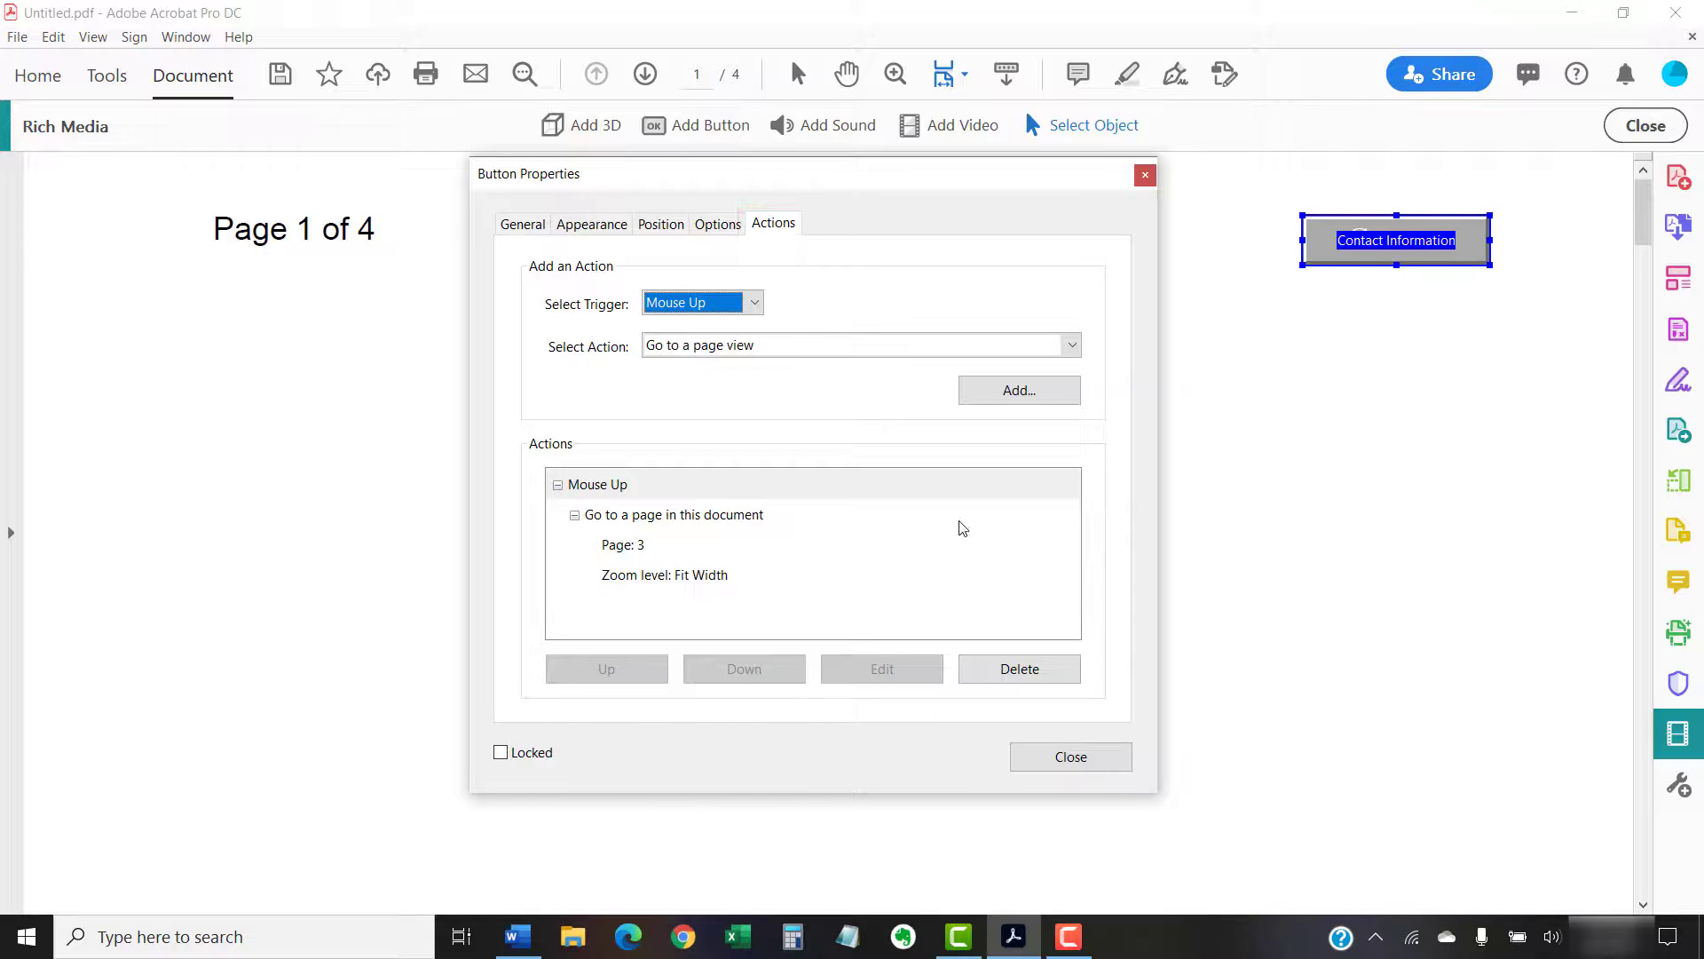
Step: Replace the page 3 action with a Go to page view linking to page 4 at Fit Width
click(748, 519)
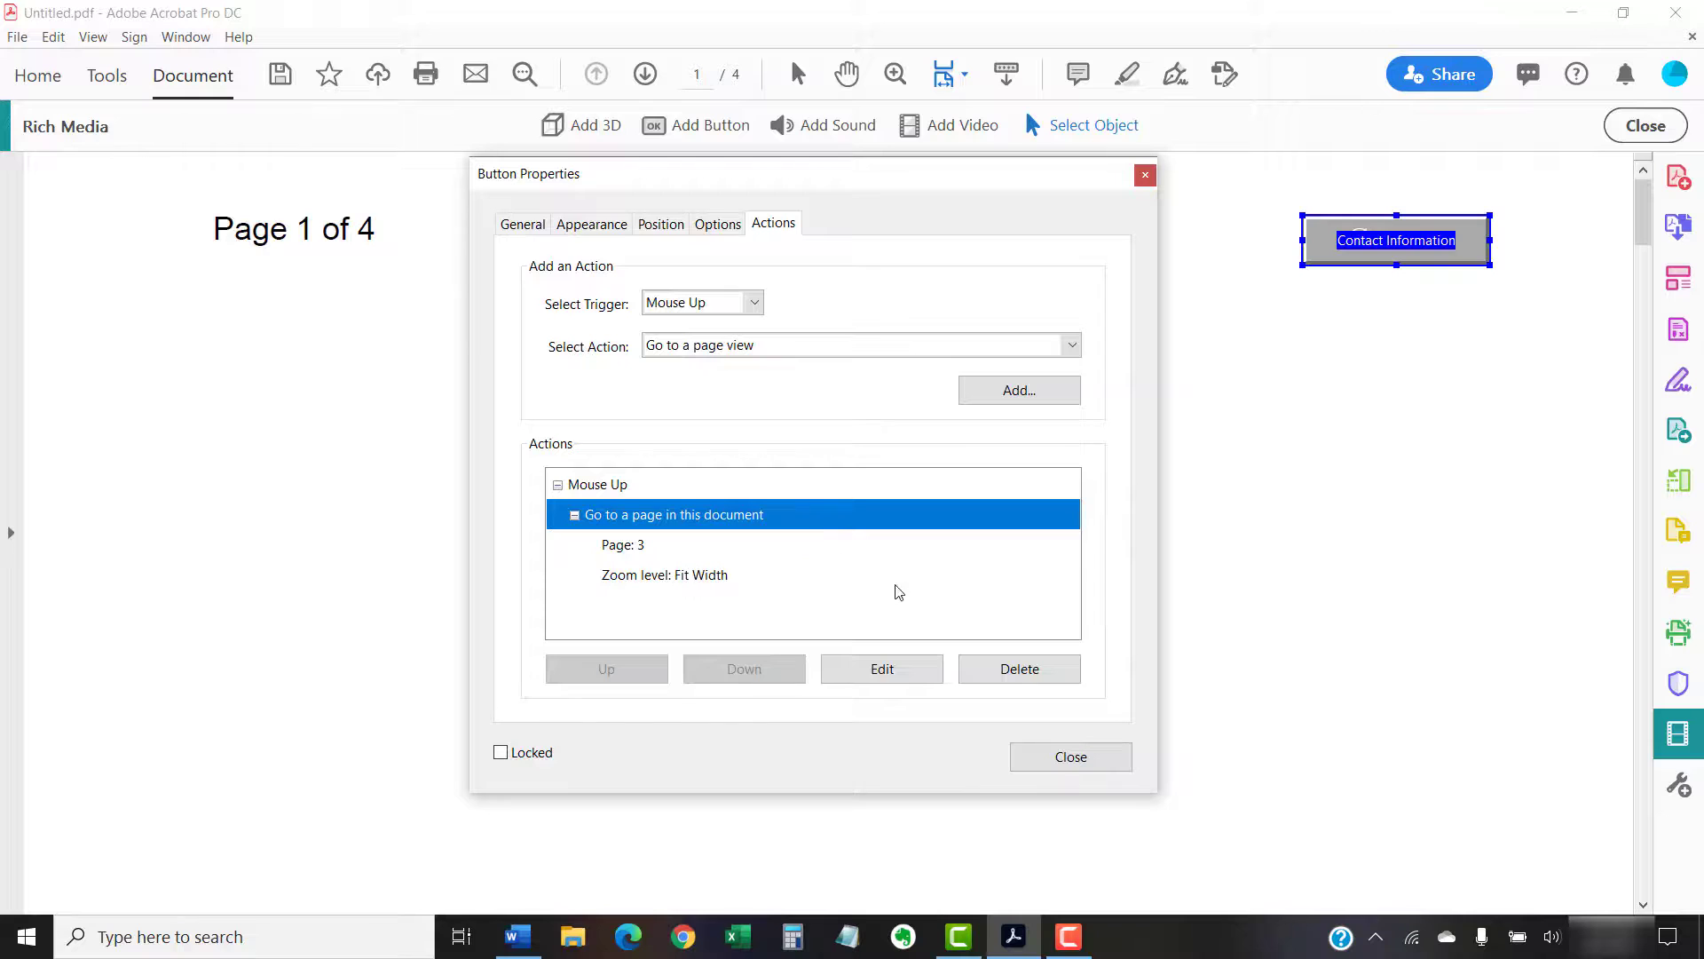
click(982, 668)
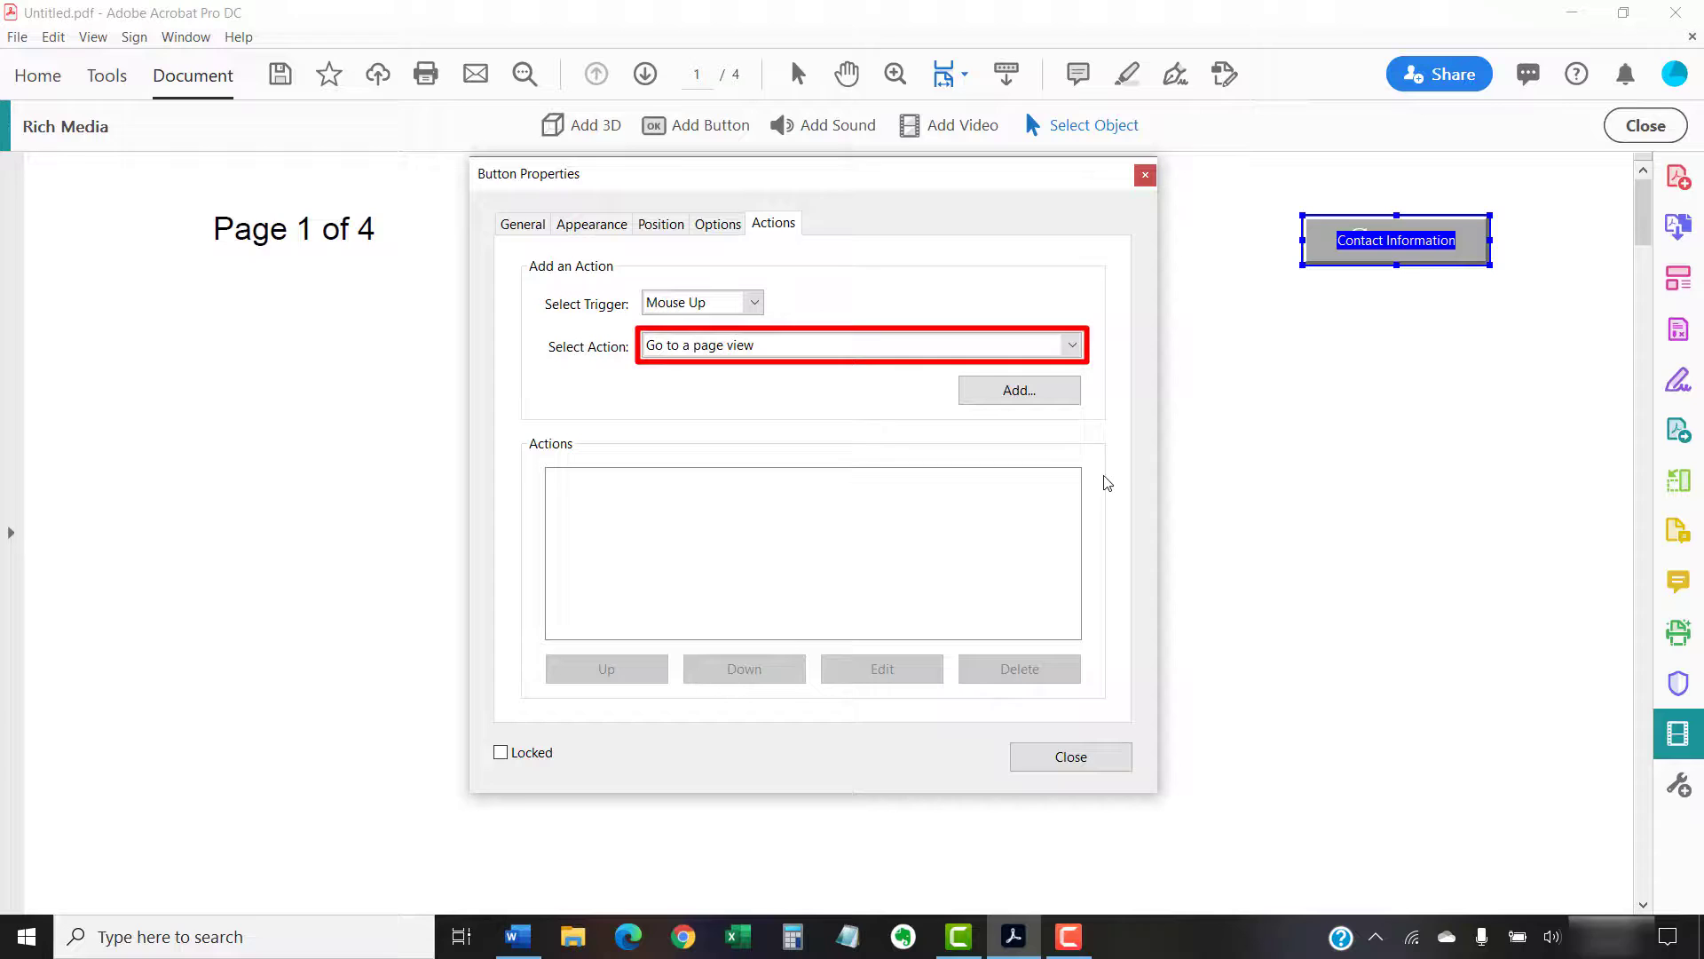
click(1025, 398)
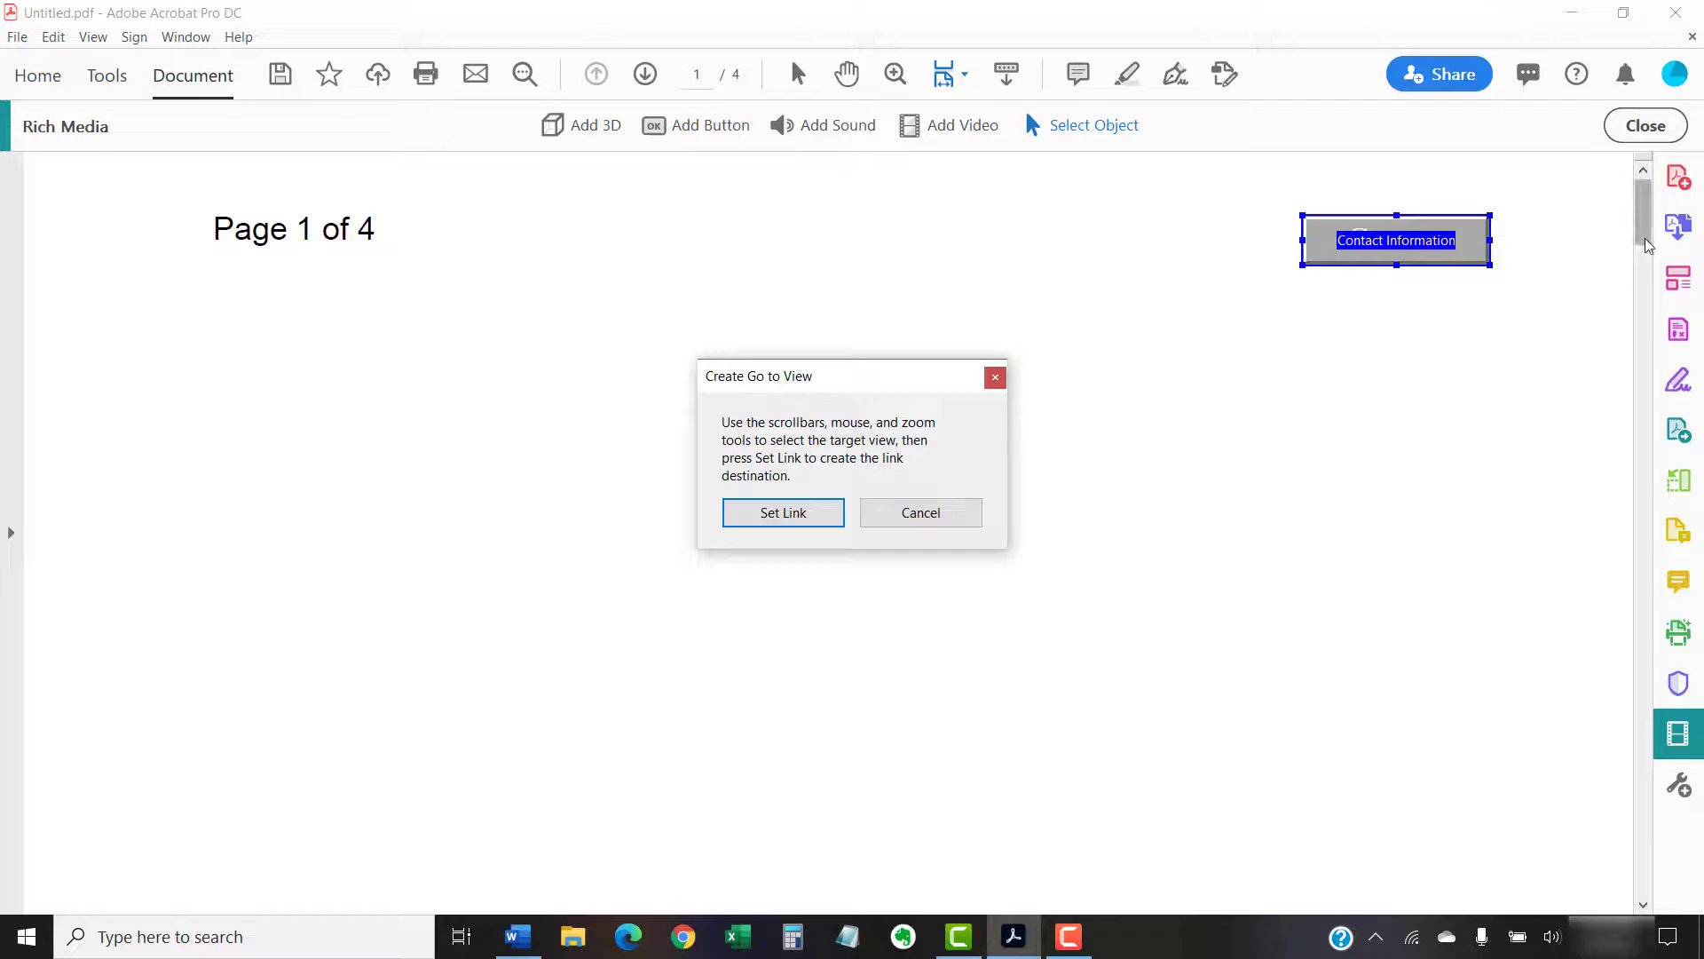
mouse_move(1644, 238)
mouse_down()
mouse_move(1586, 778)
mouse_move(1580, 761)
mouse_up()
click(799, 513)
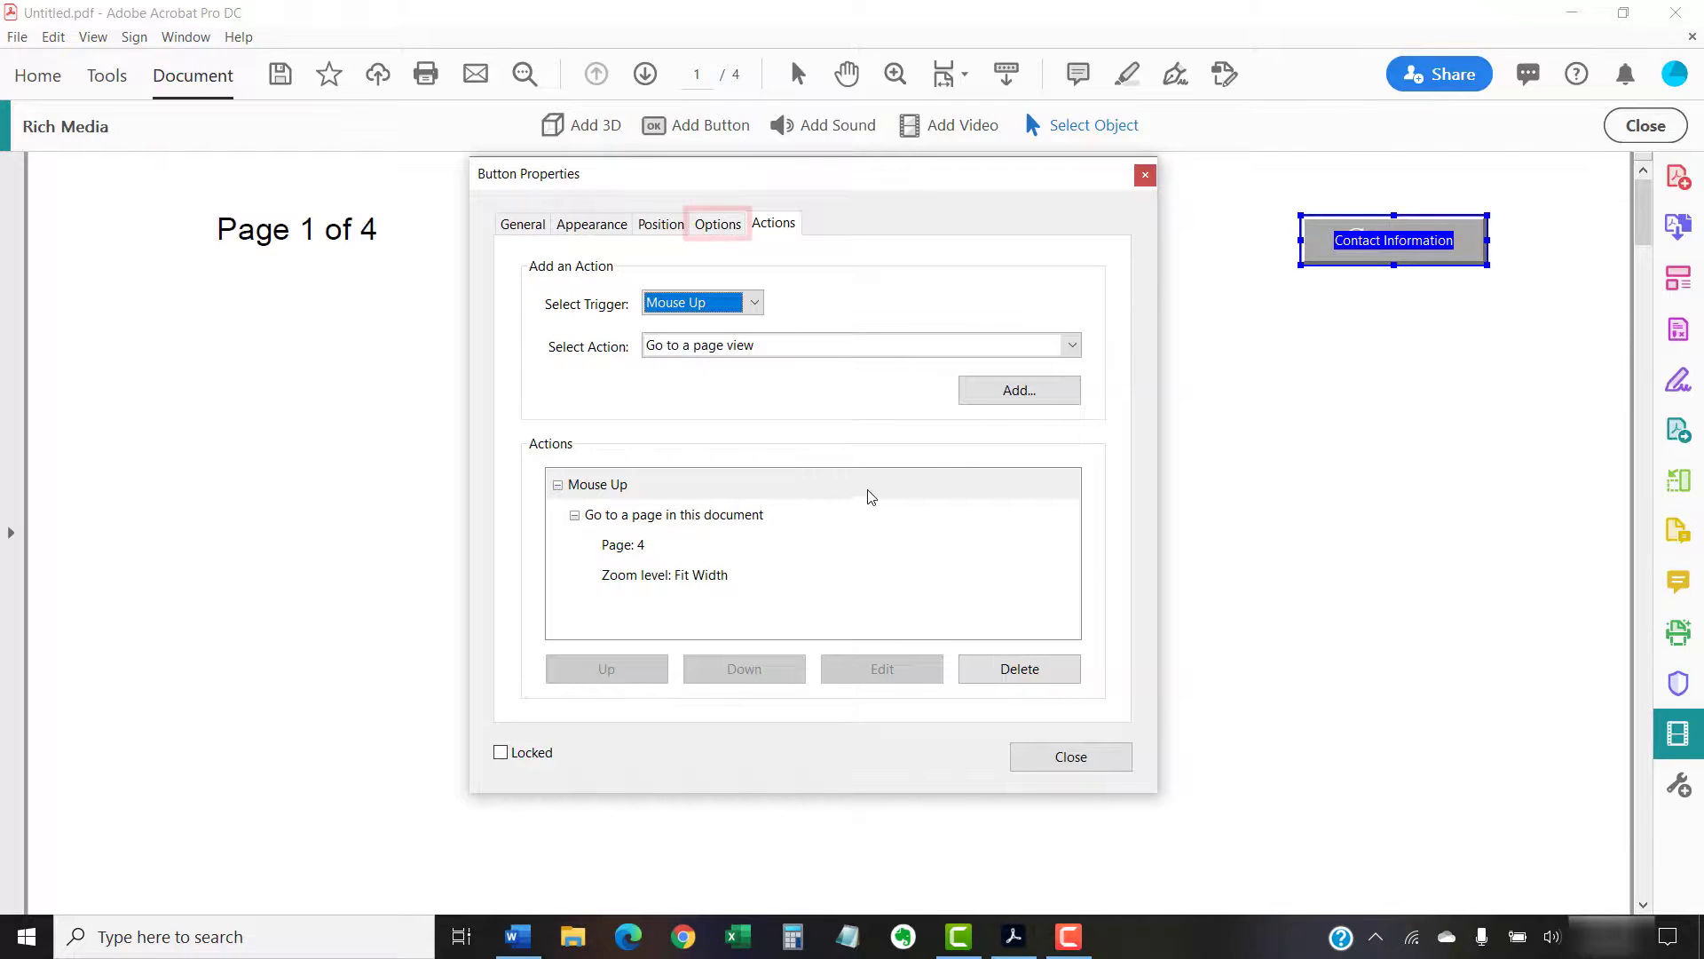
Step: Change the Contact button's fill colour from grey to blue and finish editing
click(714, 225)
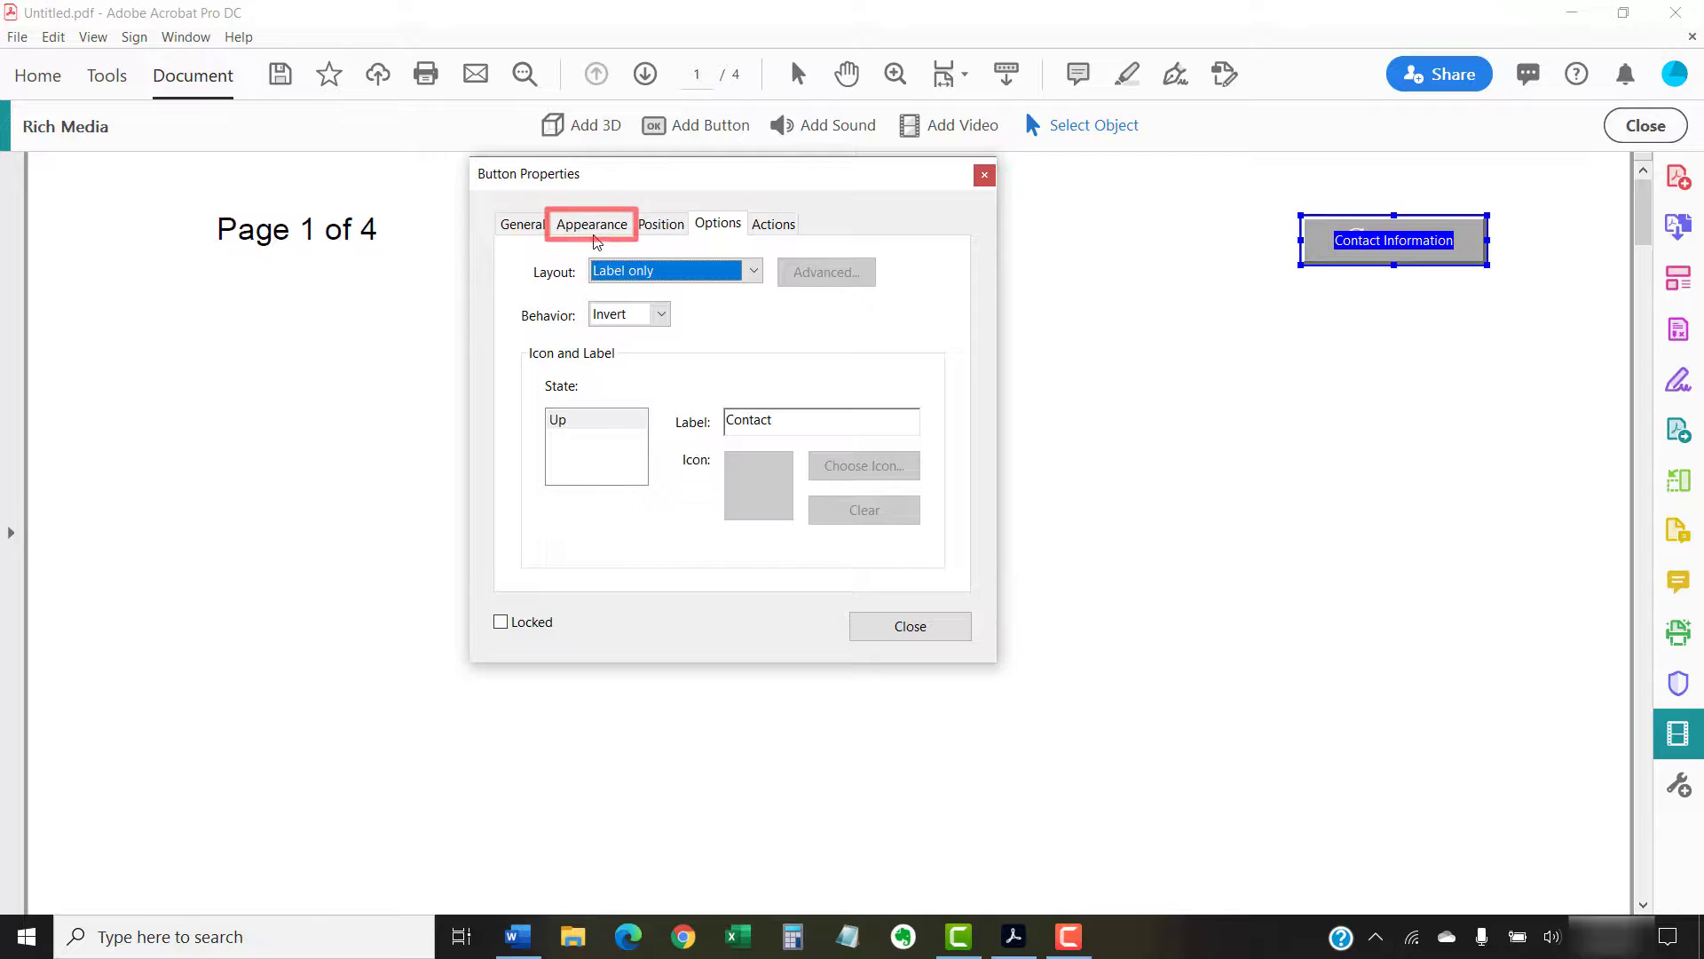
click(593, 230)
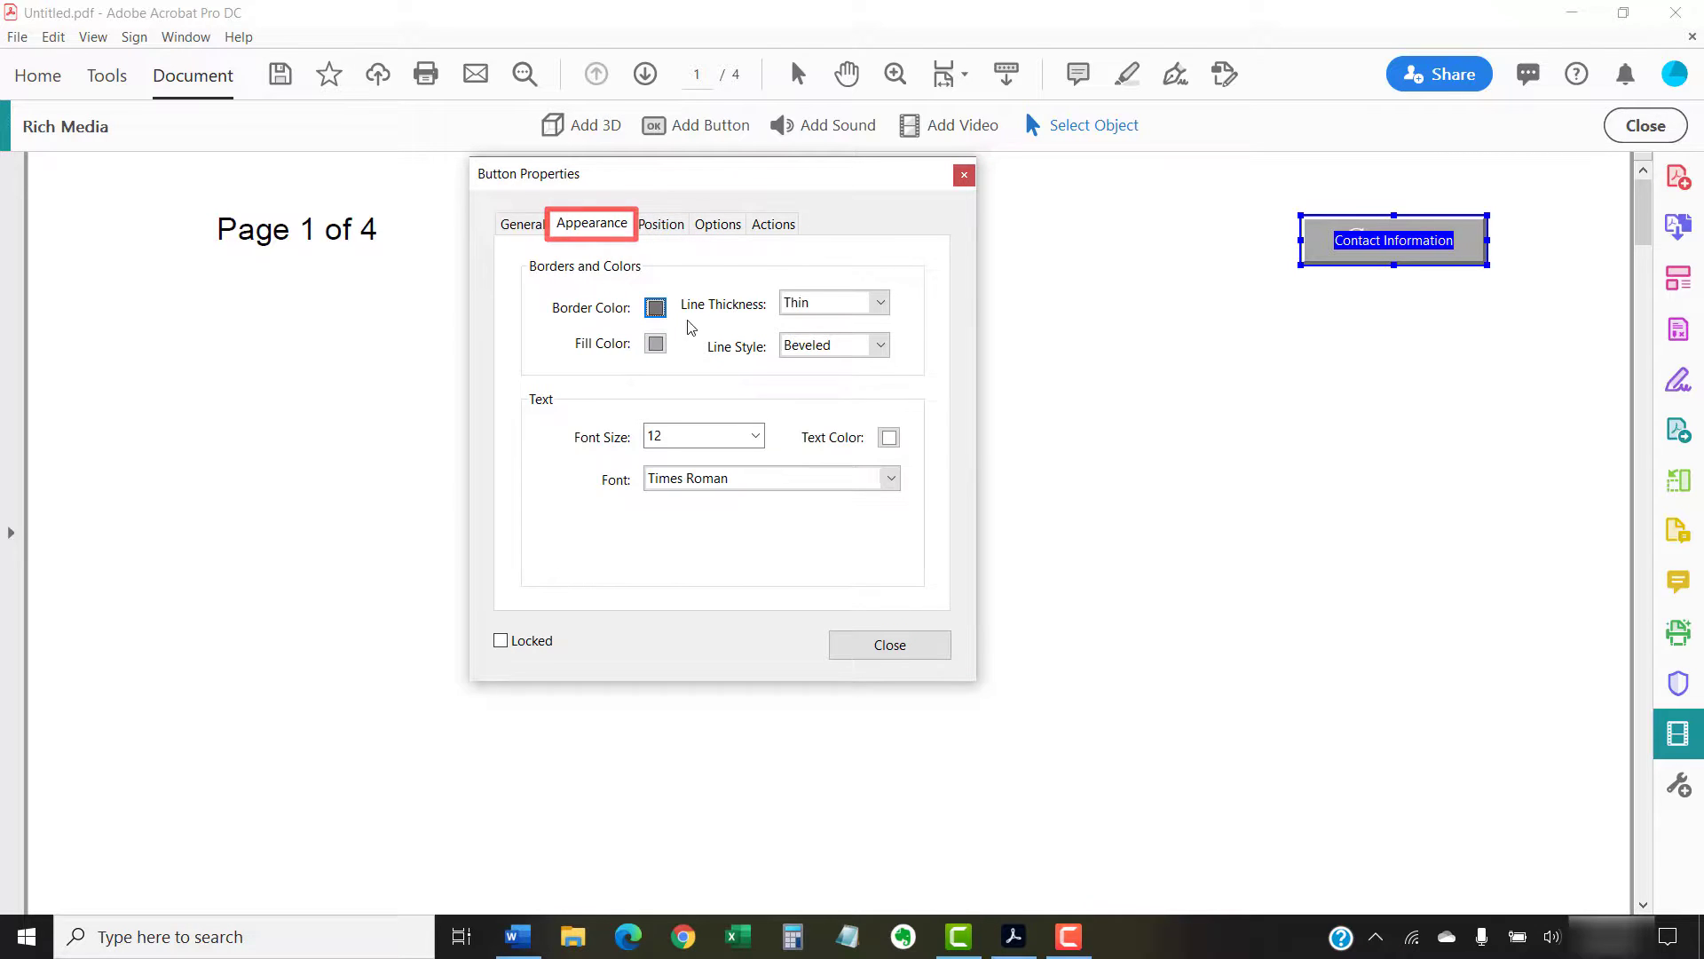
click(655, 345)
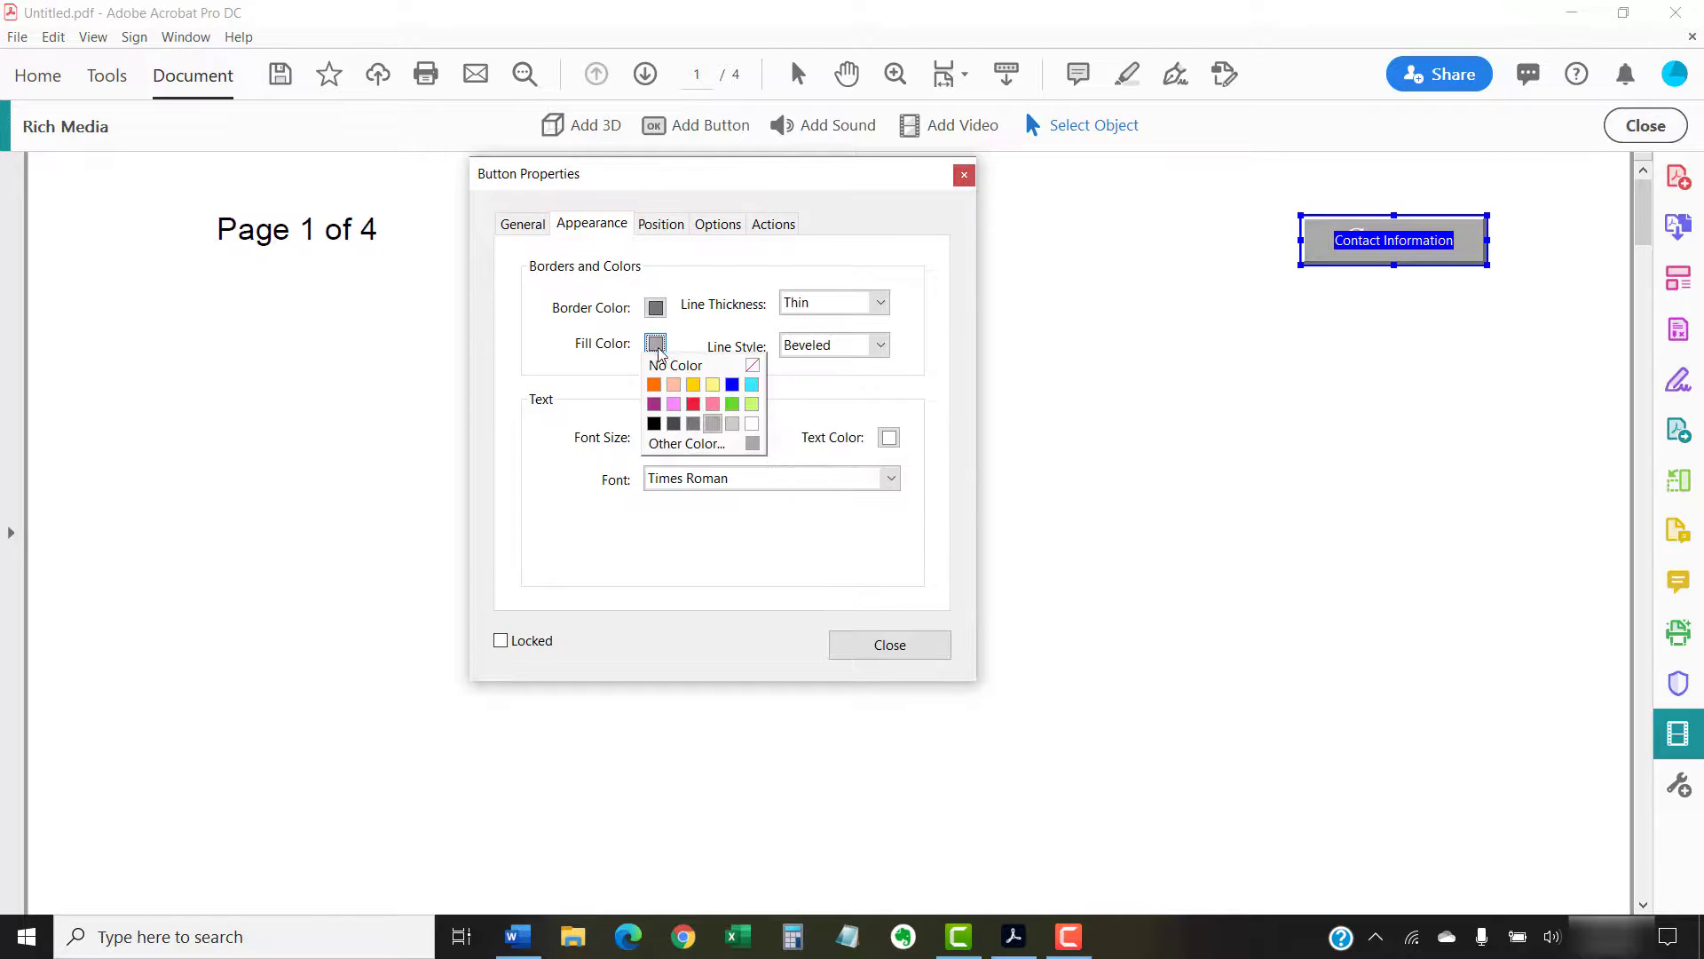
click(734, 386)
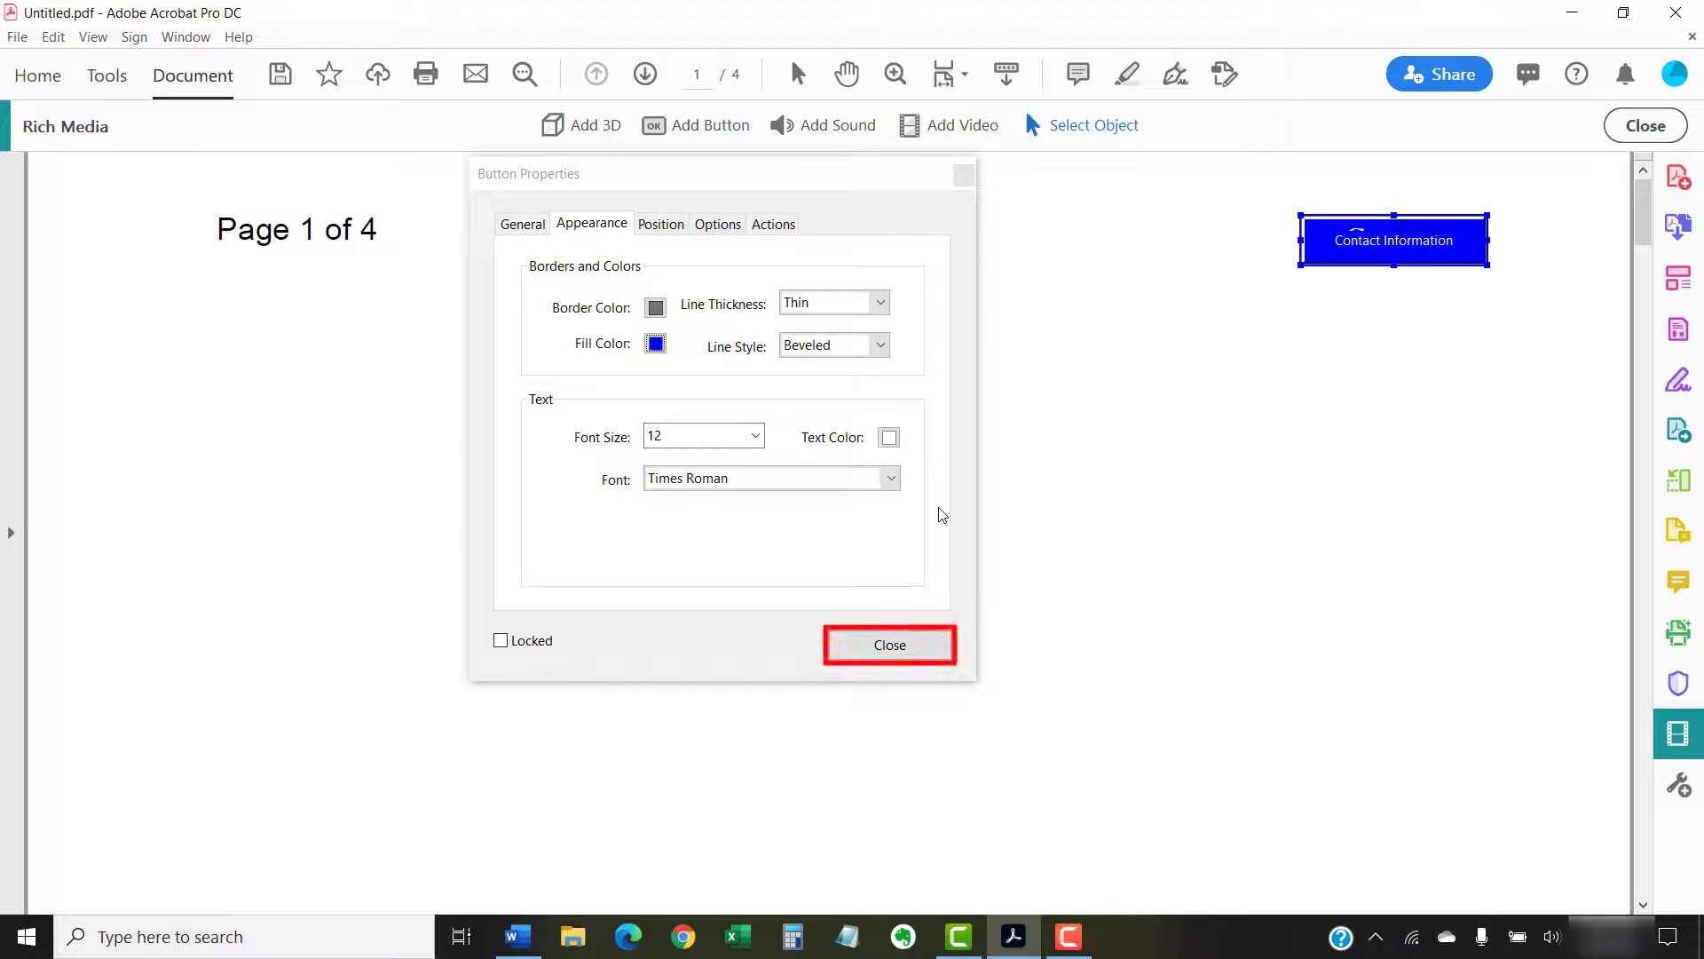
click(895, 646)
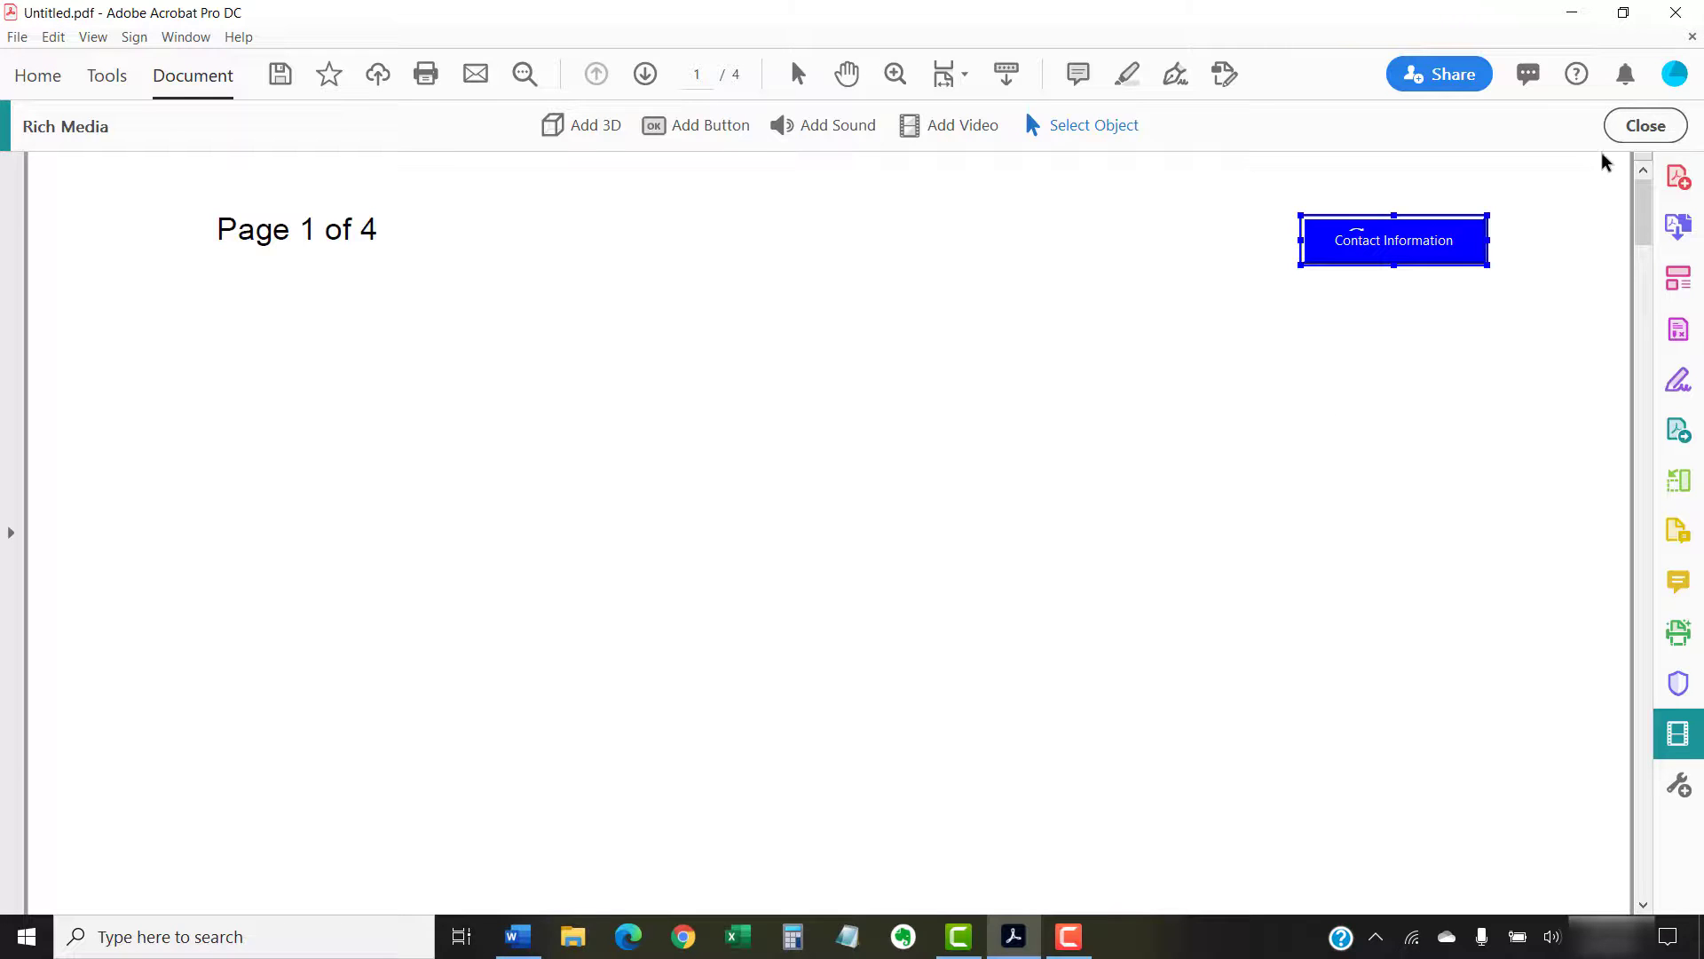
click(1615, 131)
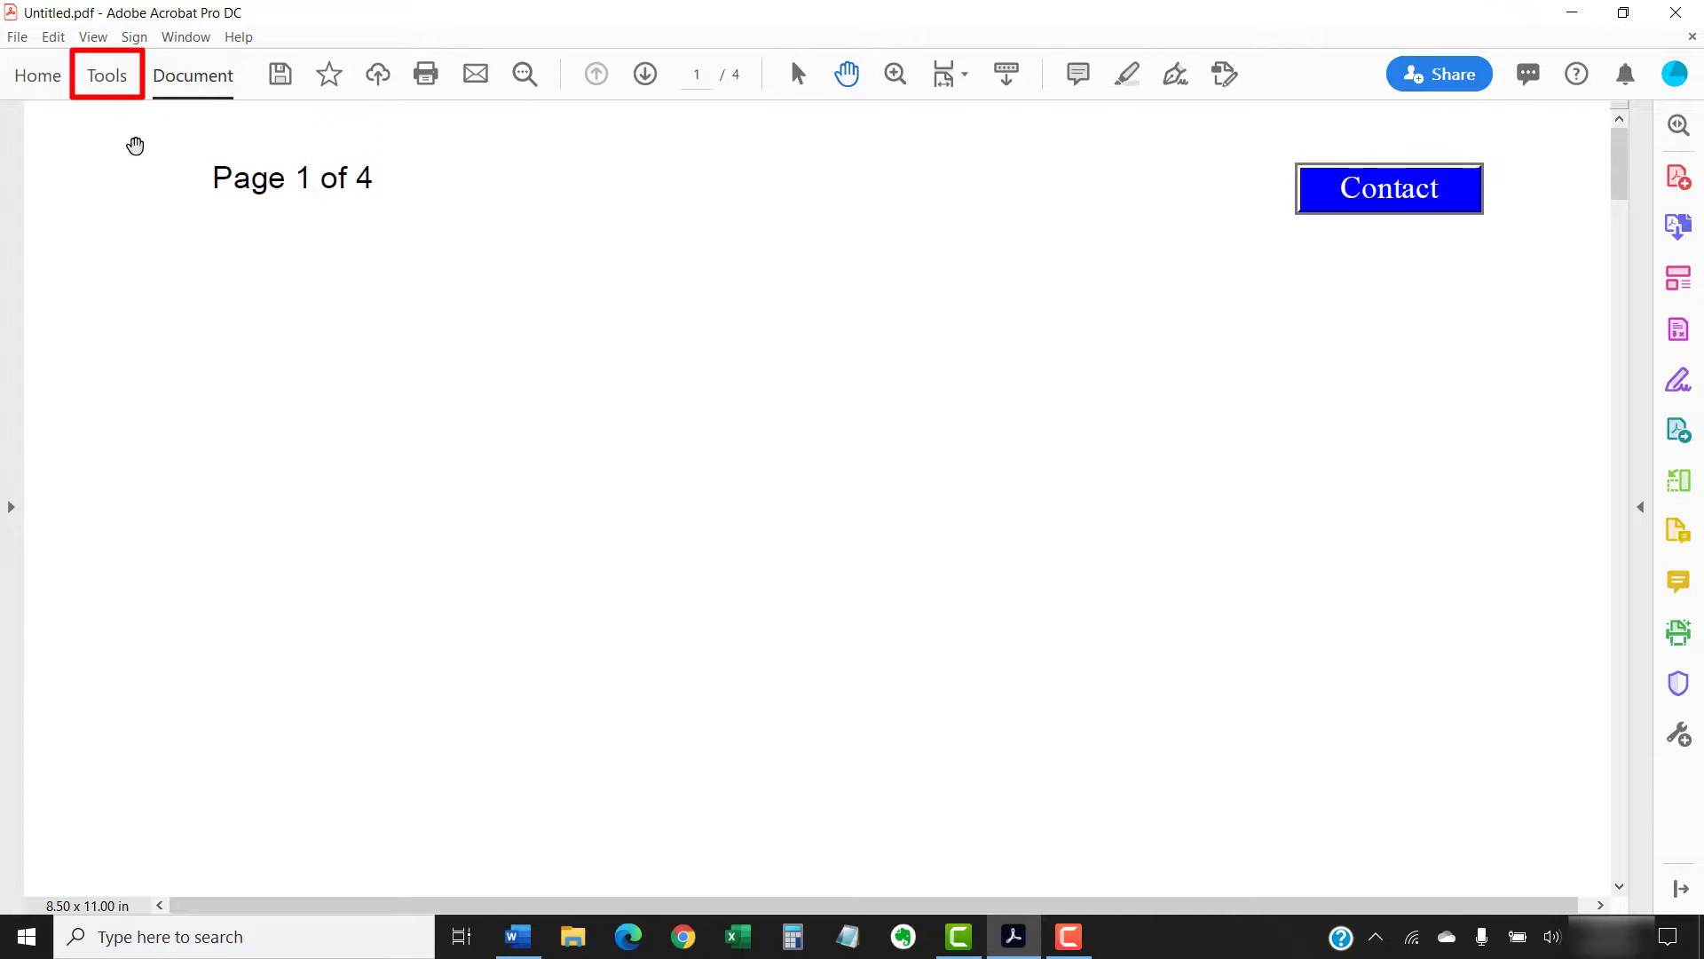
Step: Select the blue Contact button with Select Object and bring up its context menu
click(108, 77)
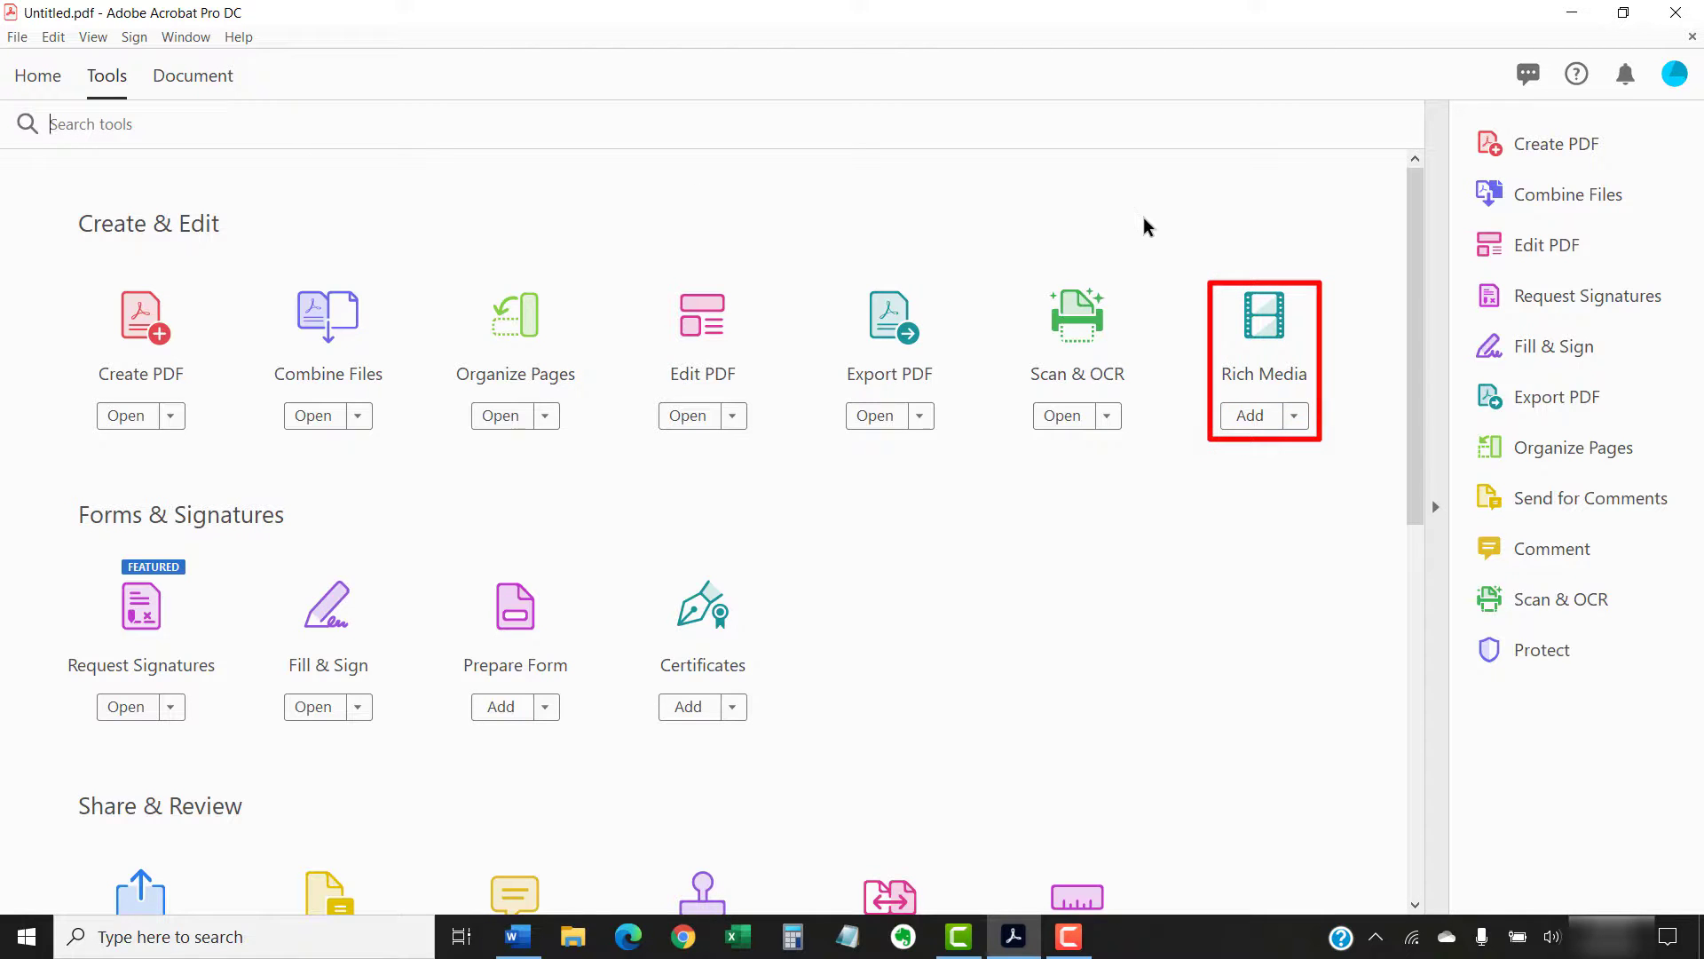
click(1276, 326)
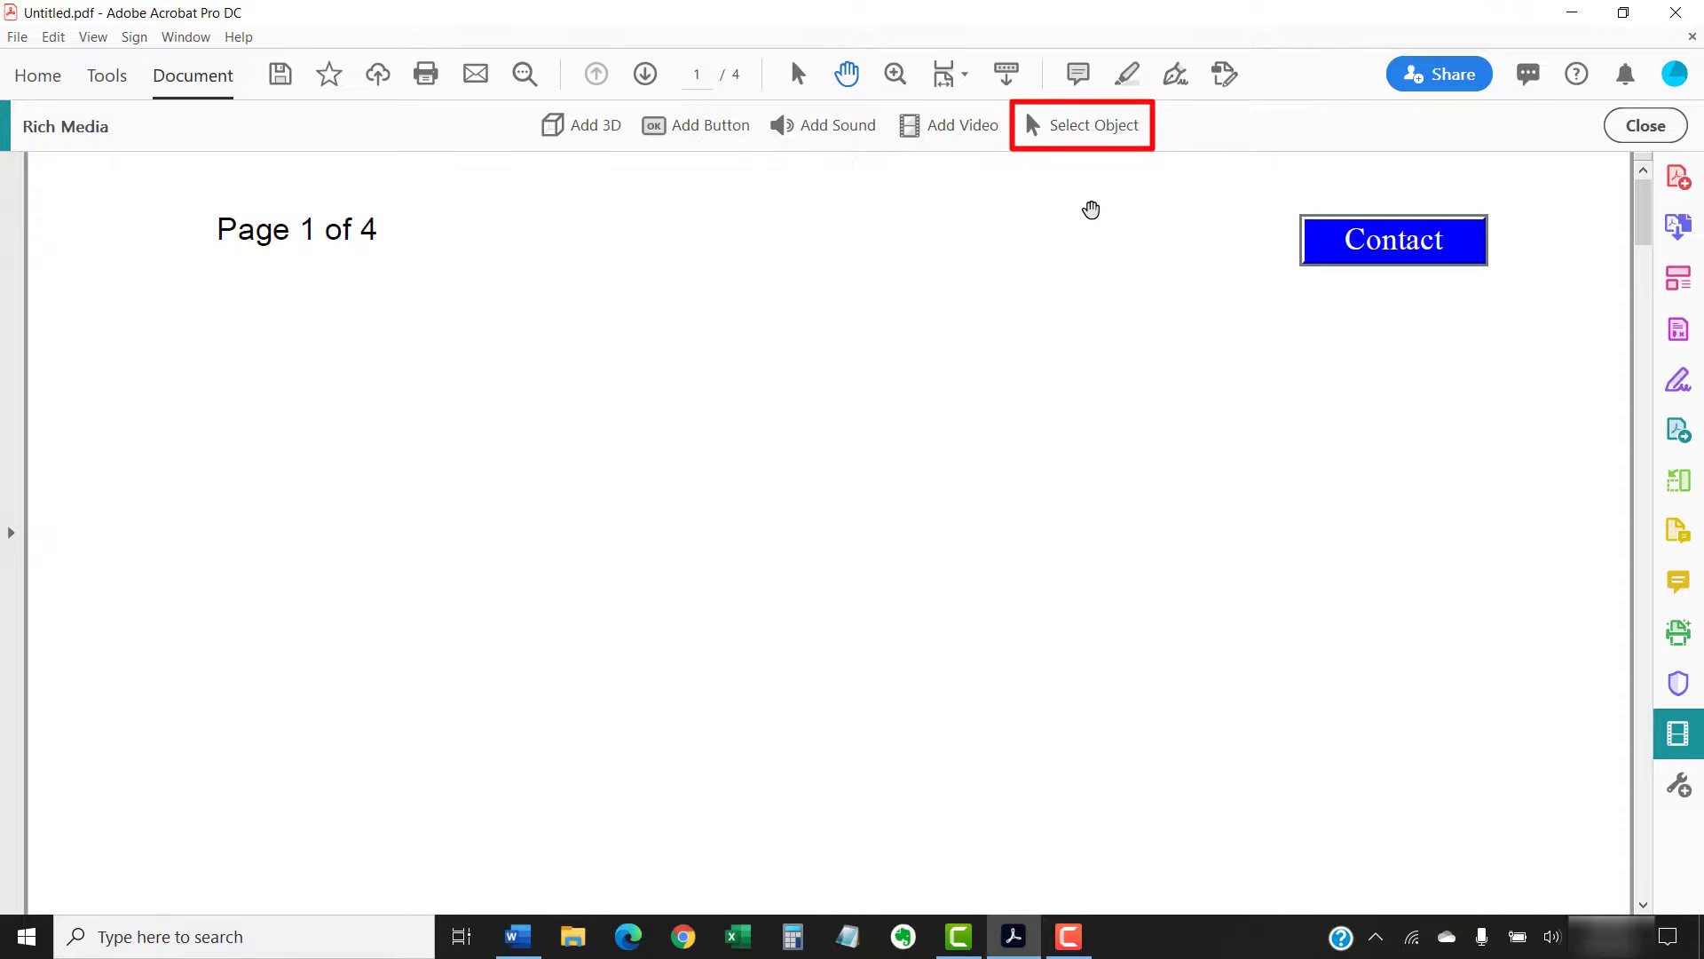
click(1068, 135)
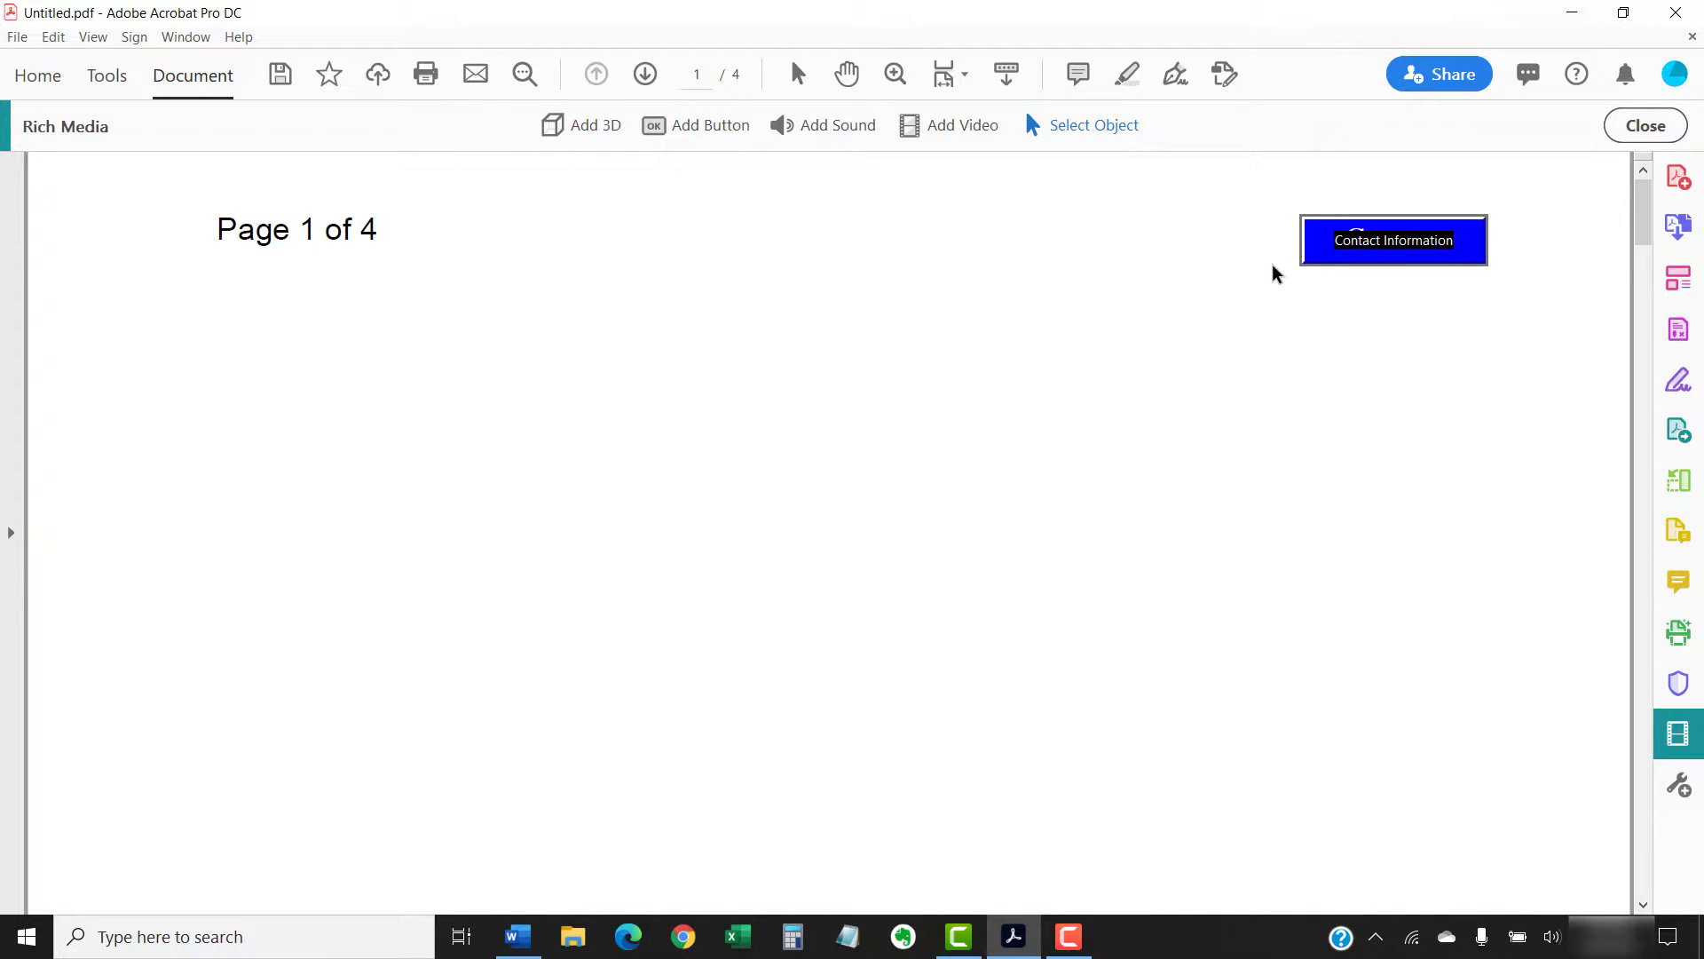
right_click(1320, 257)
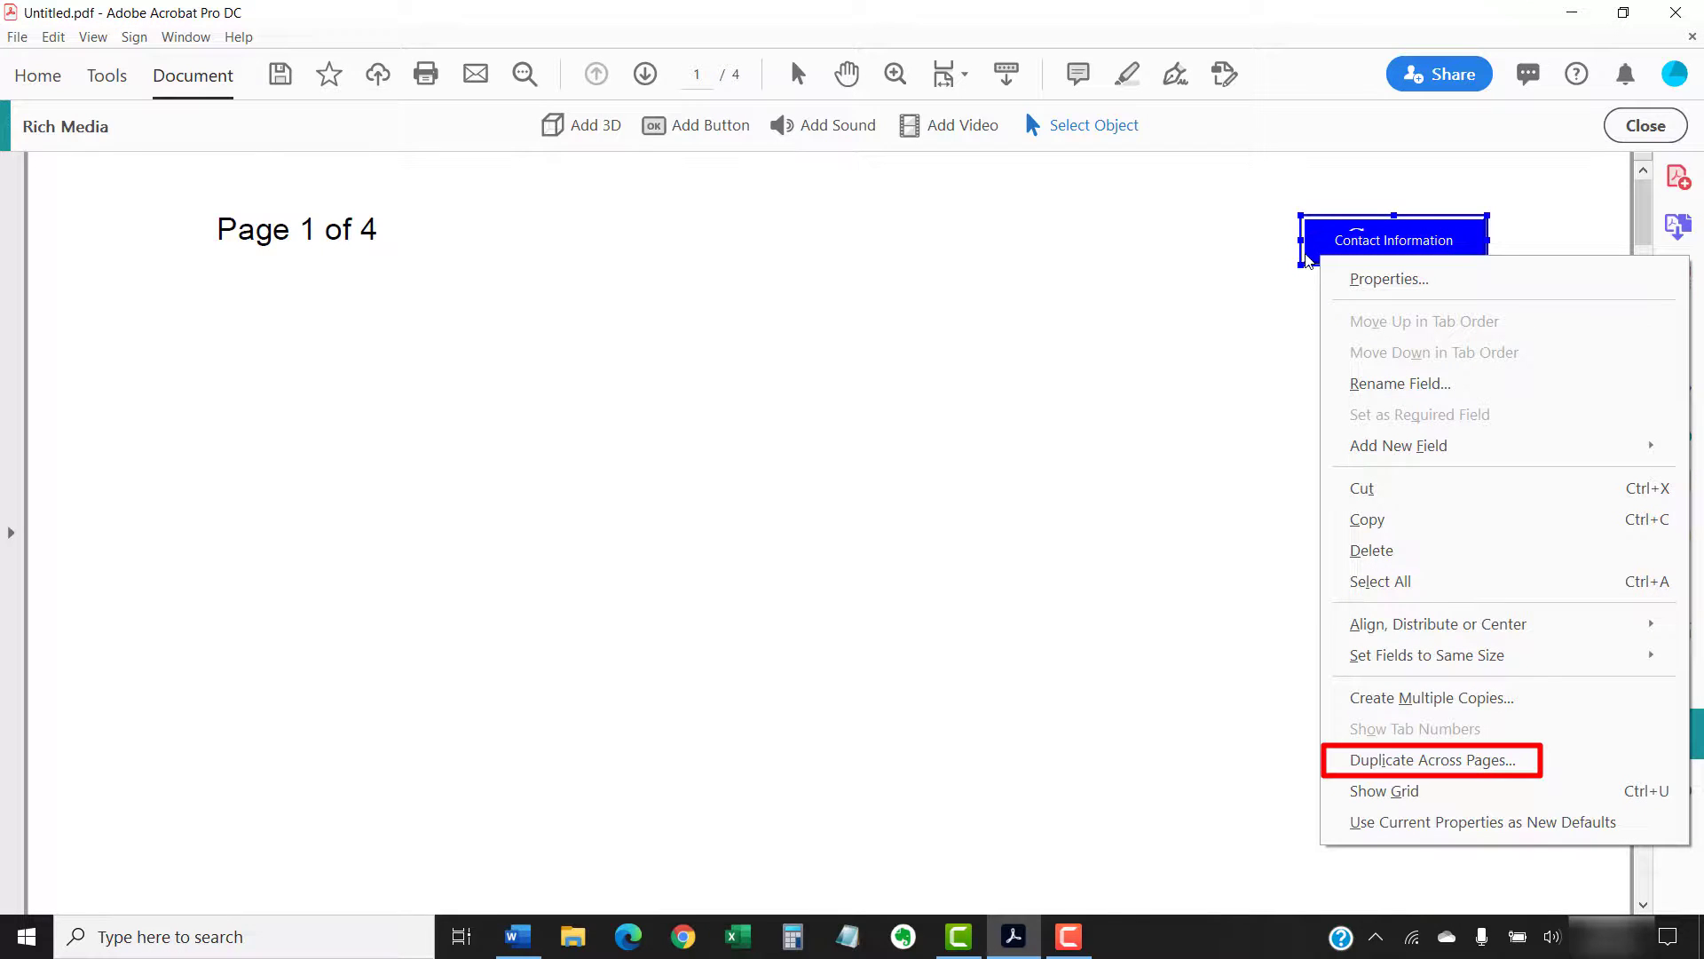
Step: Duplicate the Contact button across pages 1 to 3
click(1362, 761)
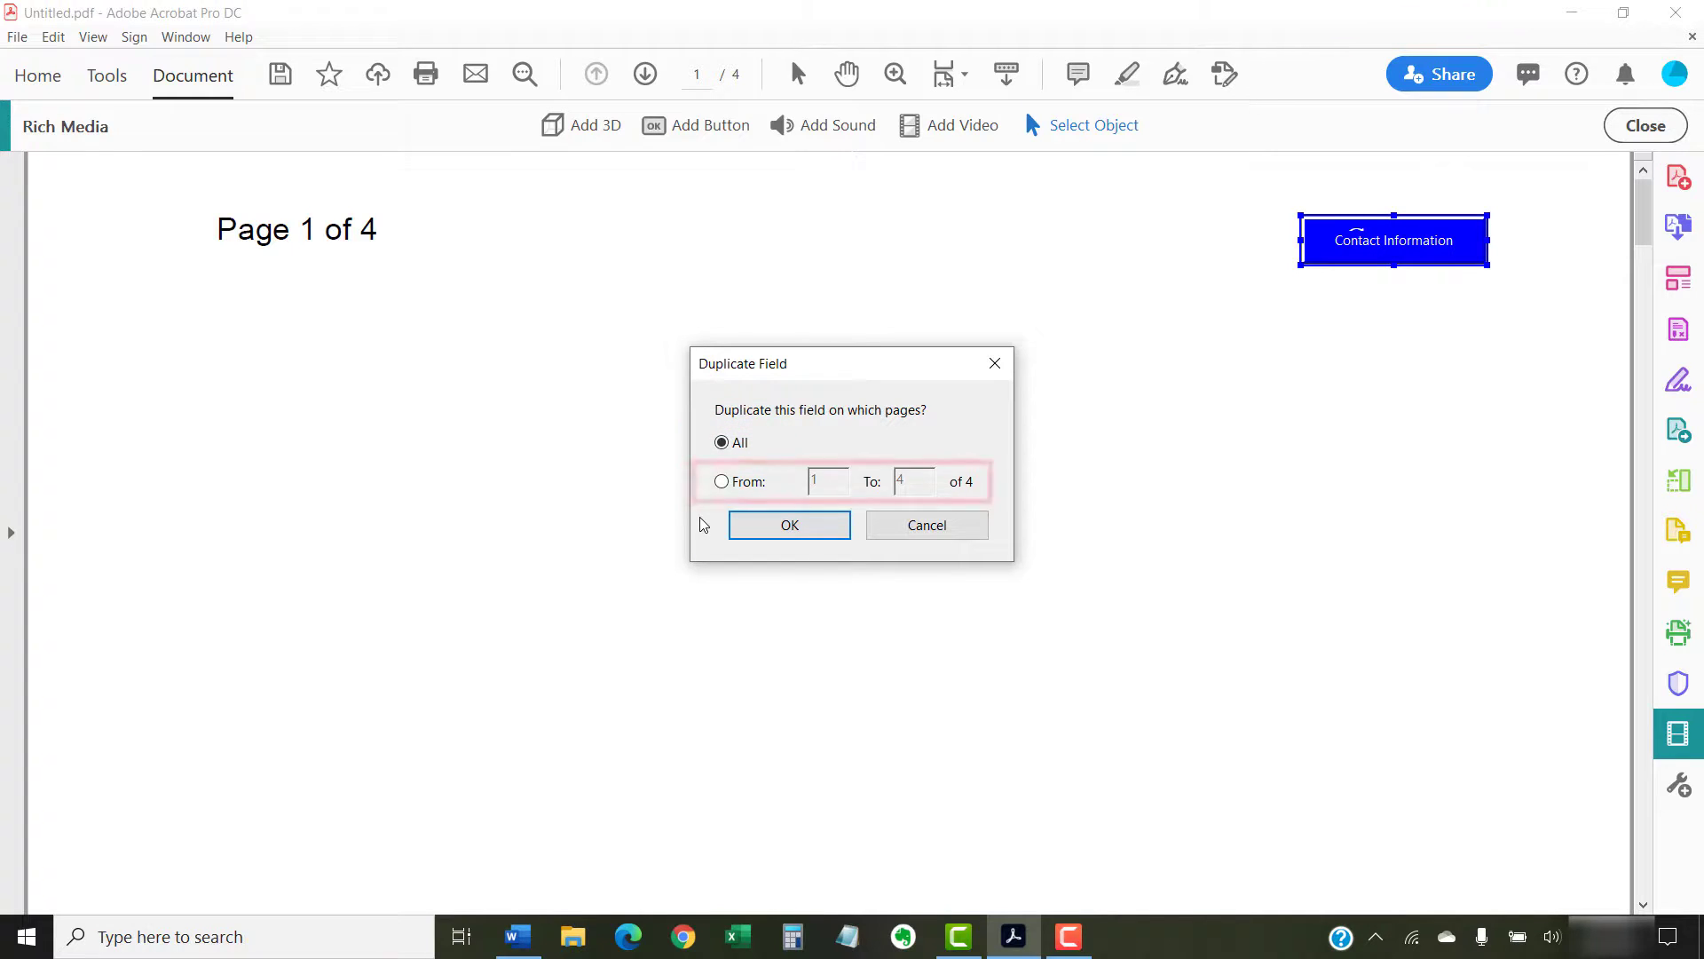
click(721, 481)
text(3)
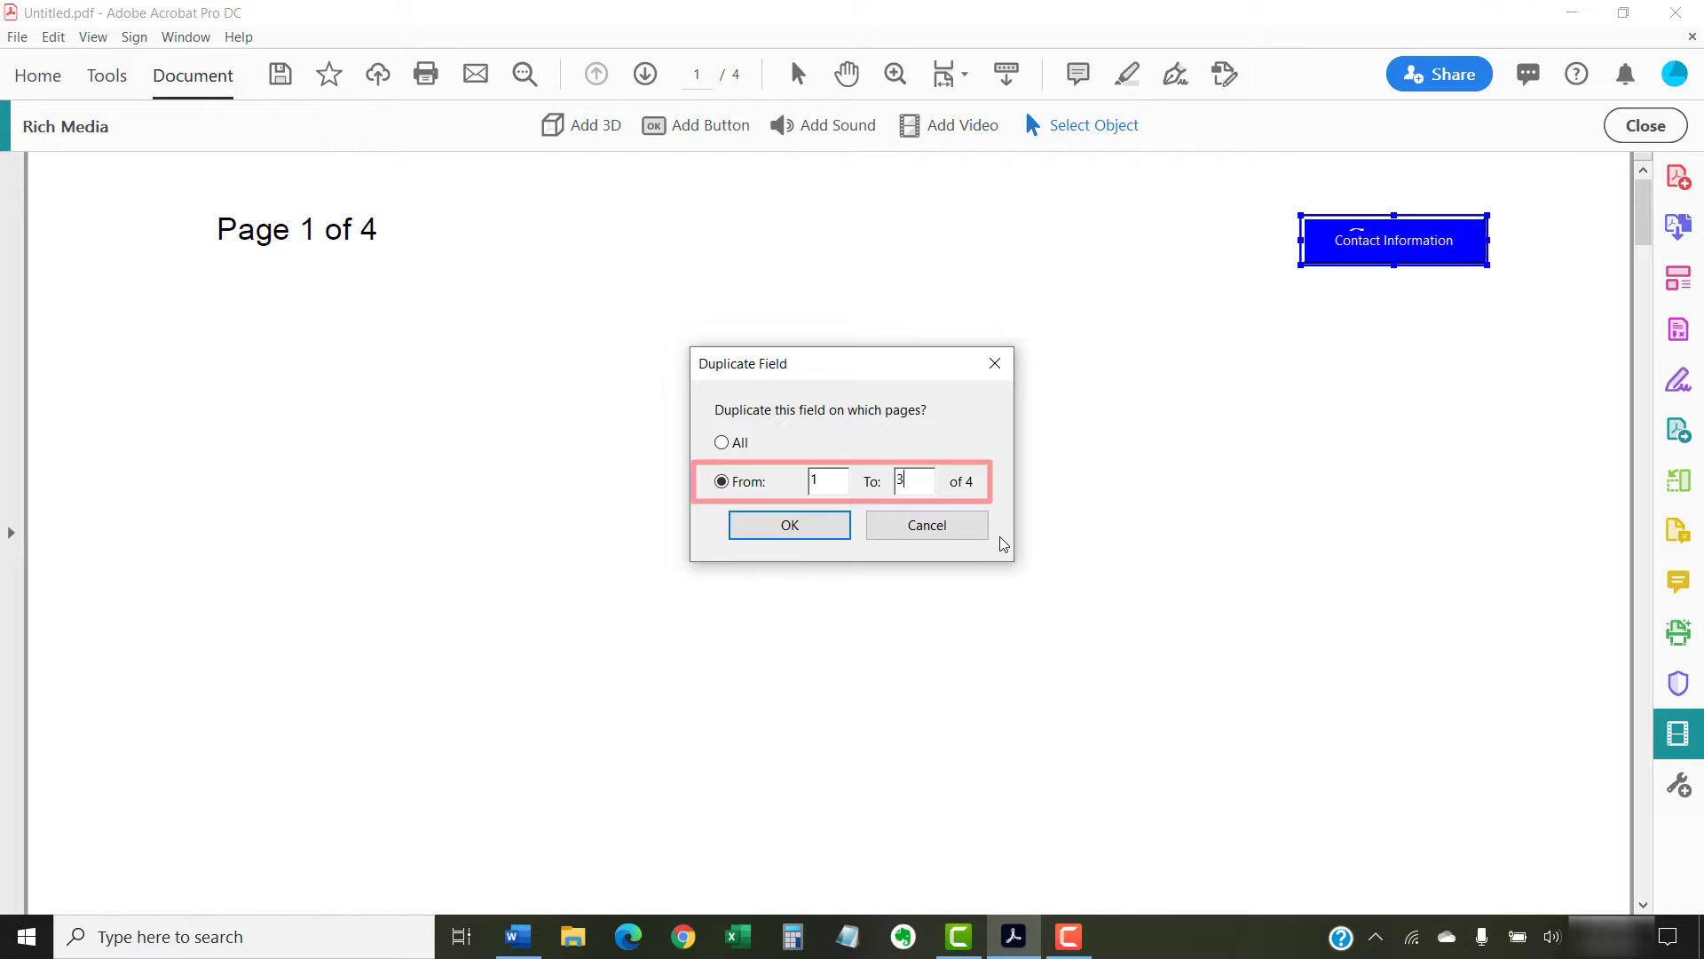
click(794, 533)
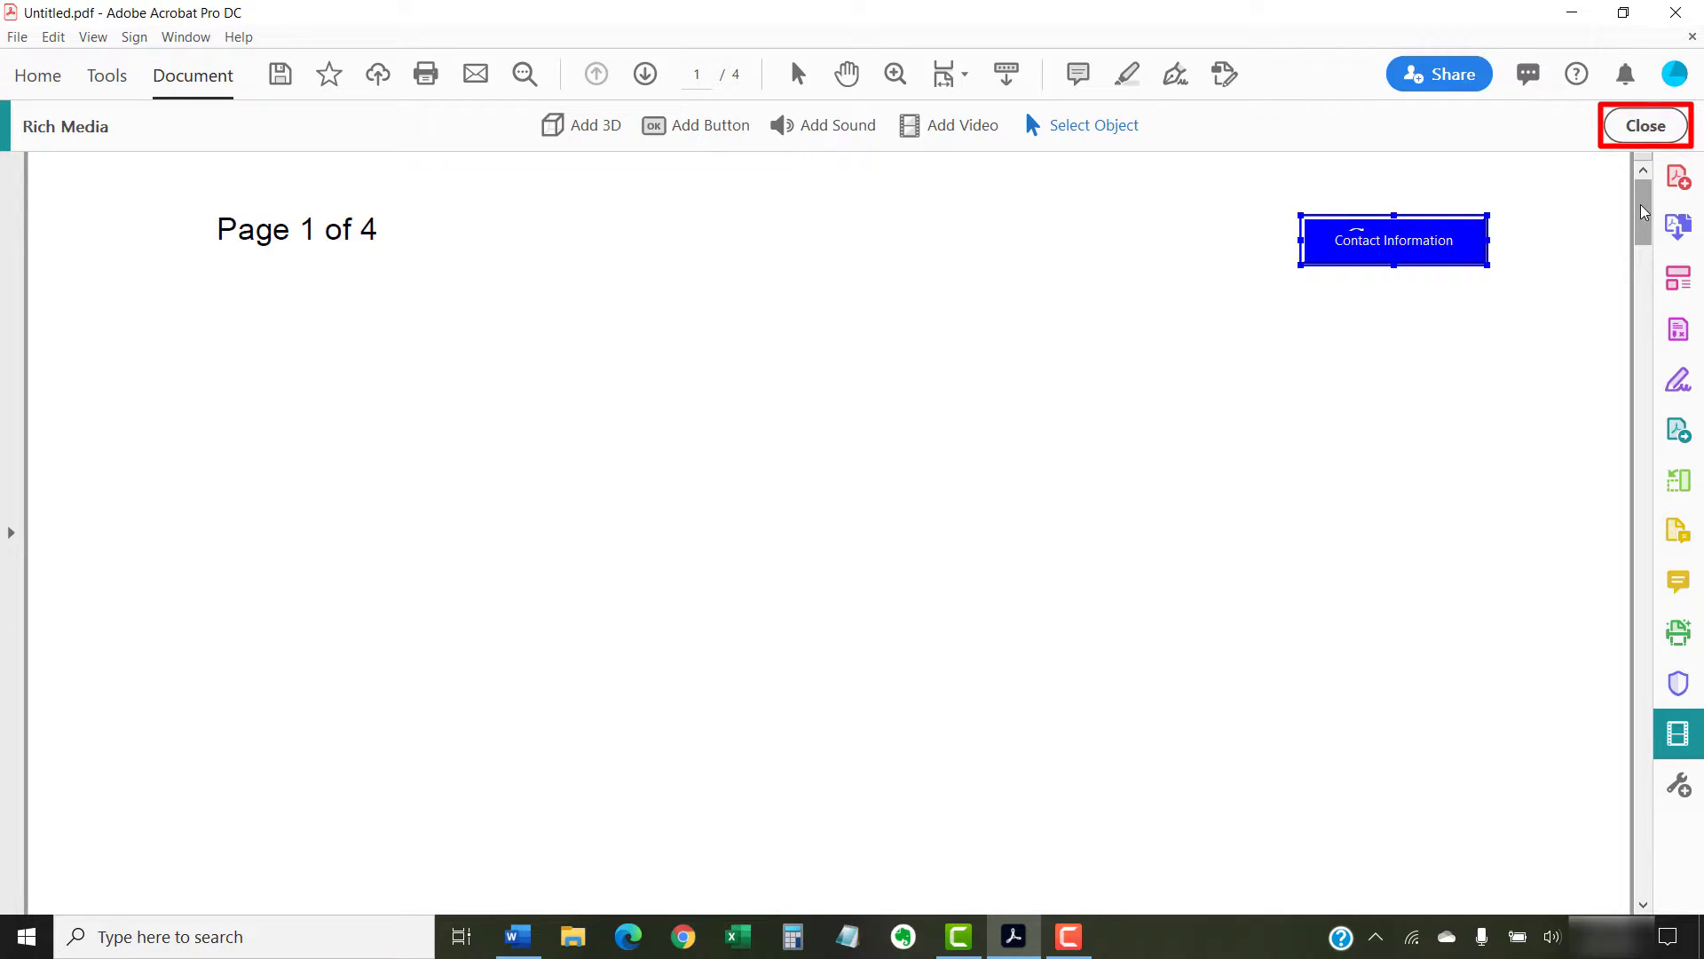
Step: Exit rich media editing to return to normal viewing with the blue Contact button on page 1
click(1644, 127)
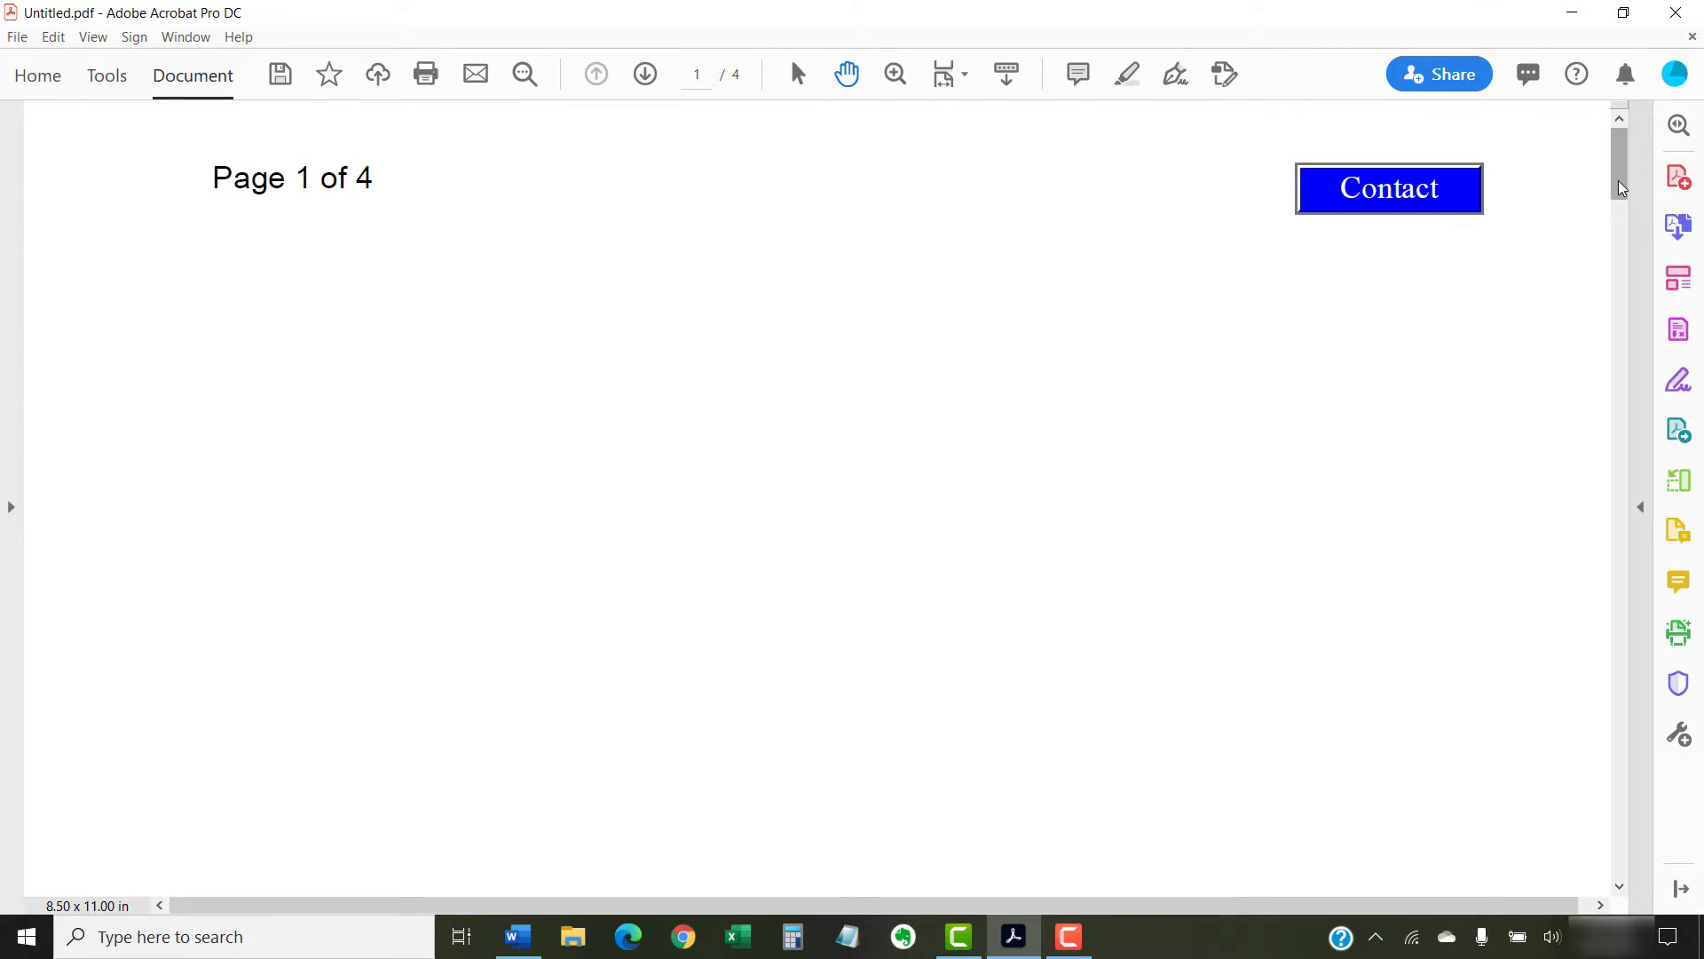